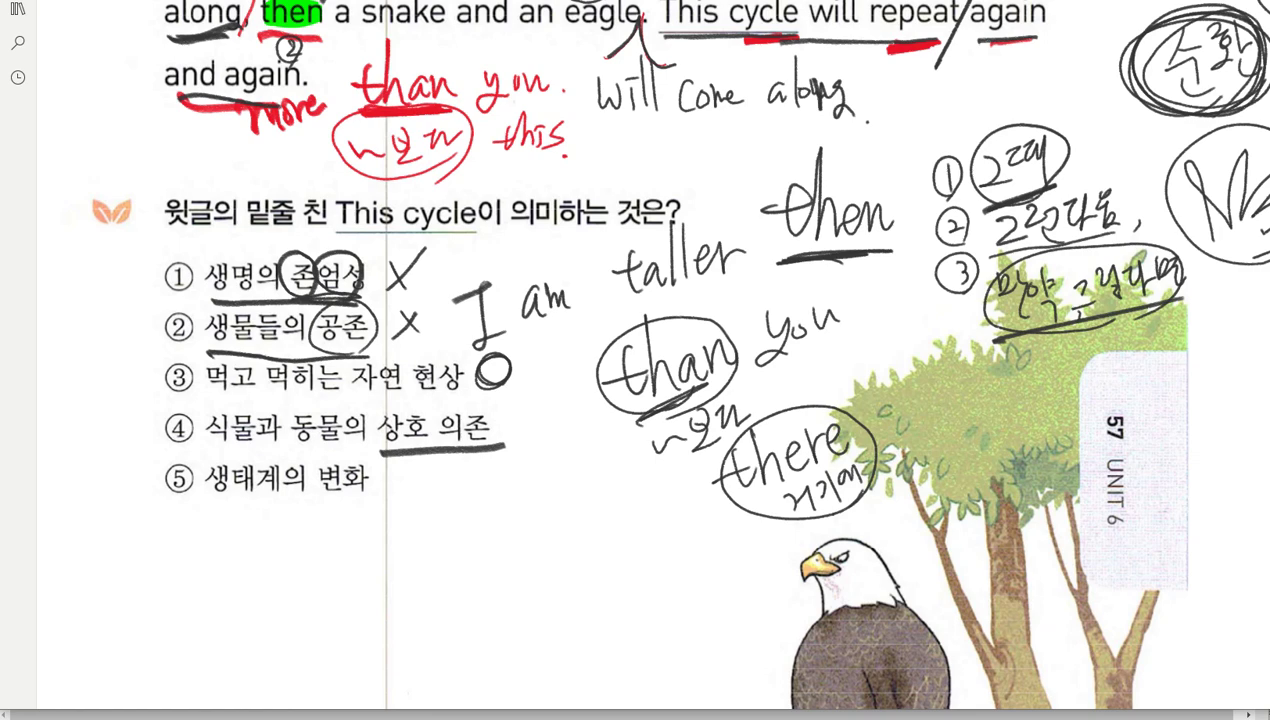
Handwrite "give" and "take" below the answer choices and circle the two words together.
mouse_move(512, 545)
mouse_down()
mouse_move(540, 556)
mouse_move(550, 585)
mouse_move(632, 542)
mouse_move(648, 566)
mouse_move(760, 563)
mouse_up()
mouse_move(748, 537)
mouse_down()
mouse_move(742, 603)
mouse_move(780, 597)
mouse_up()
drag(796, 528, 790, 600)
mouse_move(818, 556)
mouse_down()
mouse_move(810, 588)
mouse_move(858, 584)
mouse_up()
mouse_move(706, 620)
mouse_down()
mouse_move(860, 598)
mouse_move(700, 616)
mouse_up()
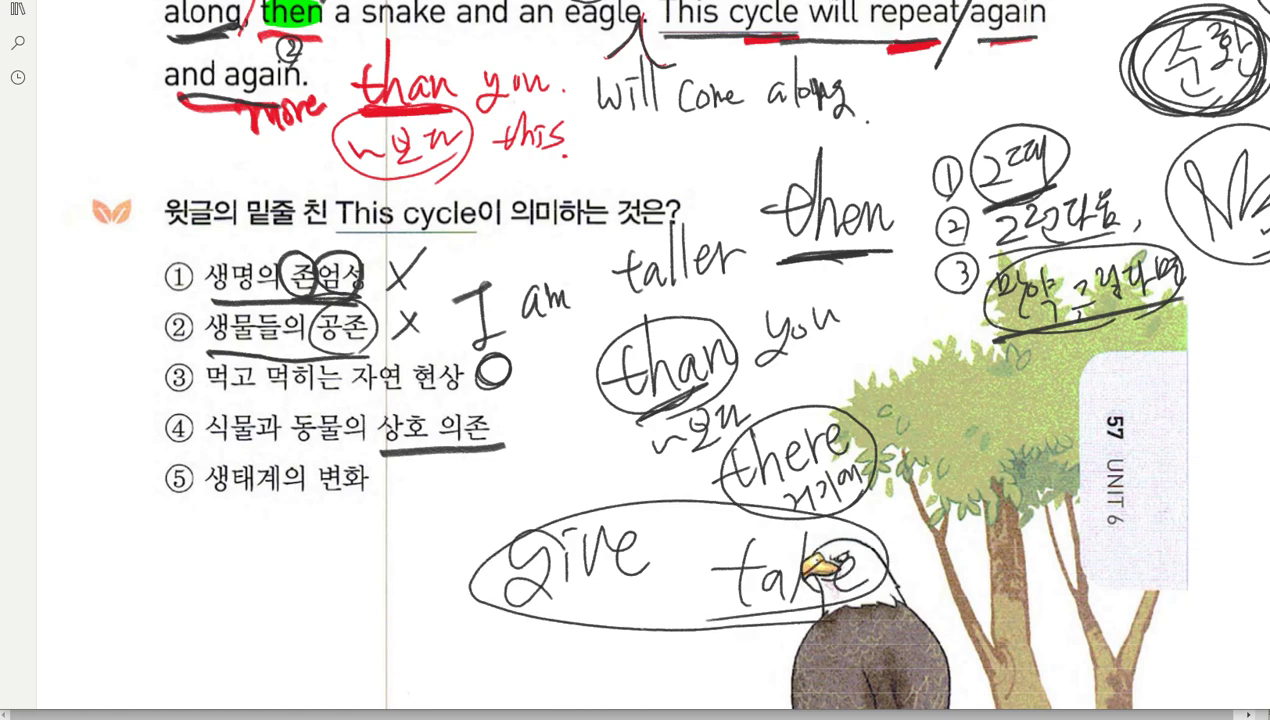
Underline "상호 의존" in choice 4 and the text of choice 5, then circle number 3 as the answer.
drag(378, 442, 488, 455)
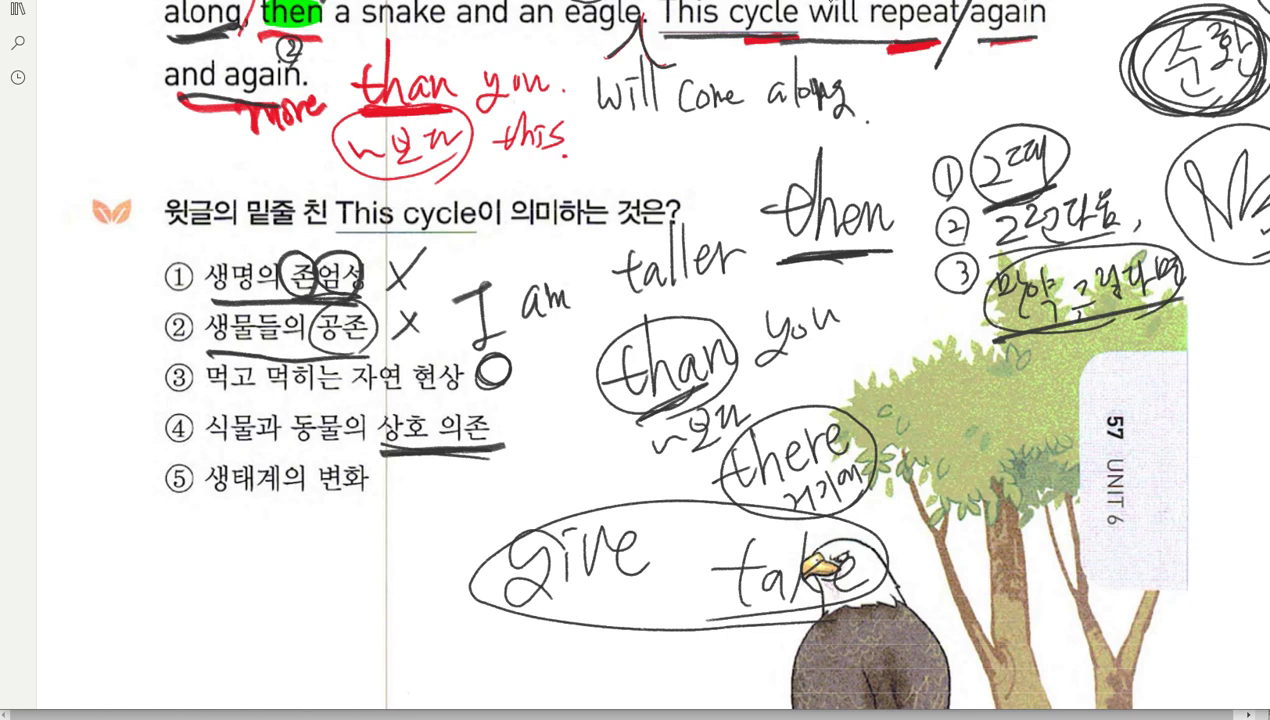
mouse_move(204, 505)
mouse_down()
mouse_move(362, 500)
mouse_move(230, 500)
mouse_move(270, 501)
mouse_up()
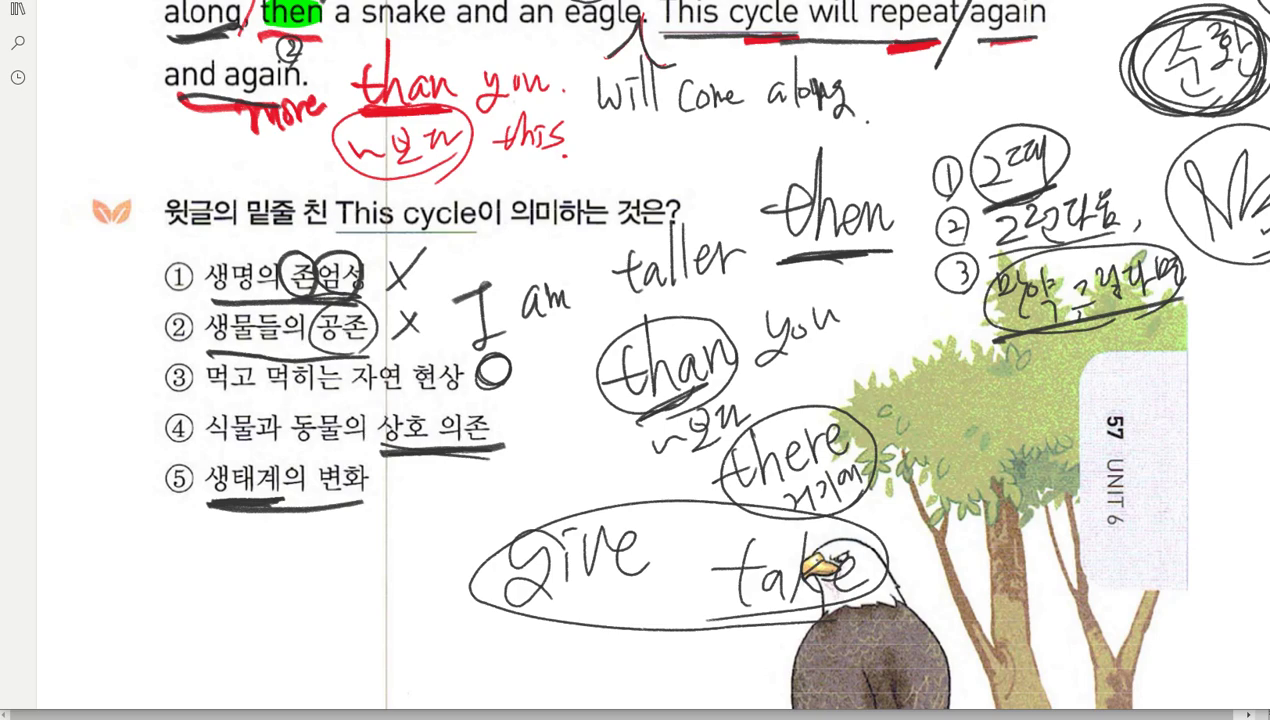
drag(205, 366, 195, 398)
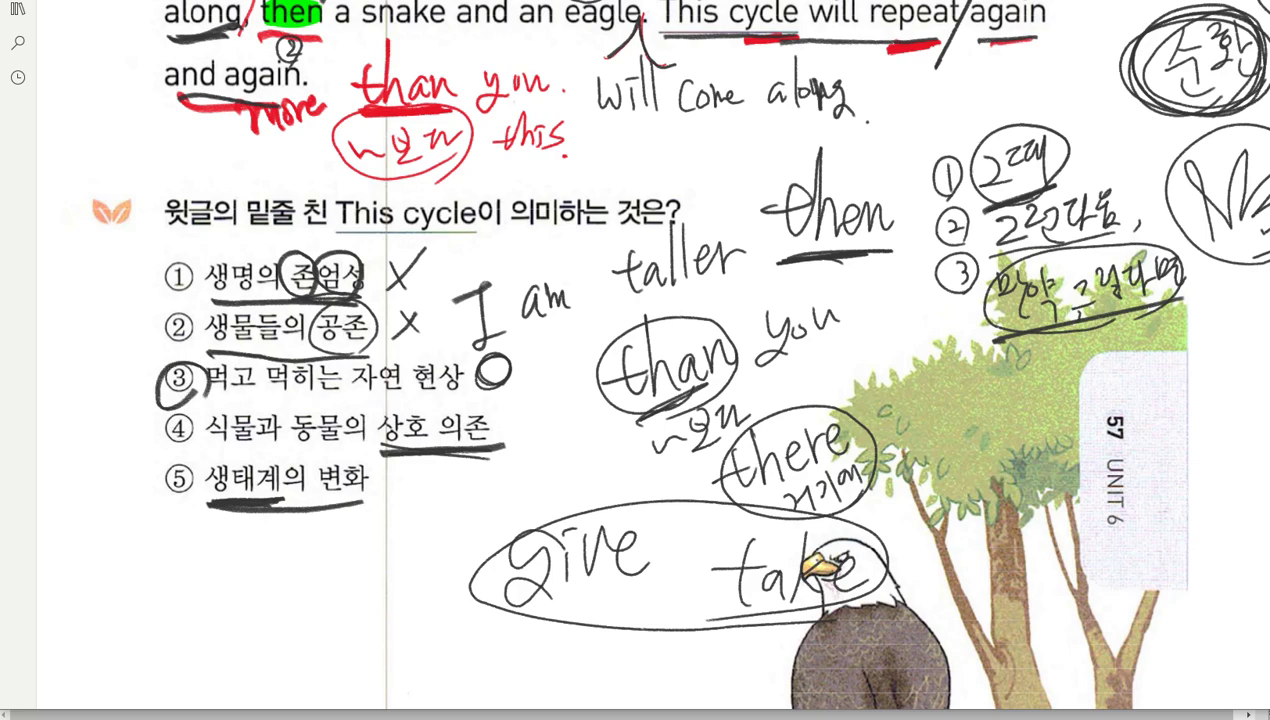
Open the linked Classcard set "[통문장] 주니어 리더스뱅크 6-5B" beside the passage and start editing it.
scroll(648, 352, down, 3)
scroll(648, 352, down, 5)
scroll(648, 352, up, 1)
scroll(1125, 245, up, 5)
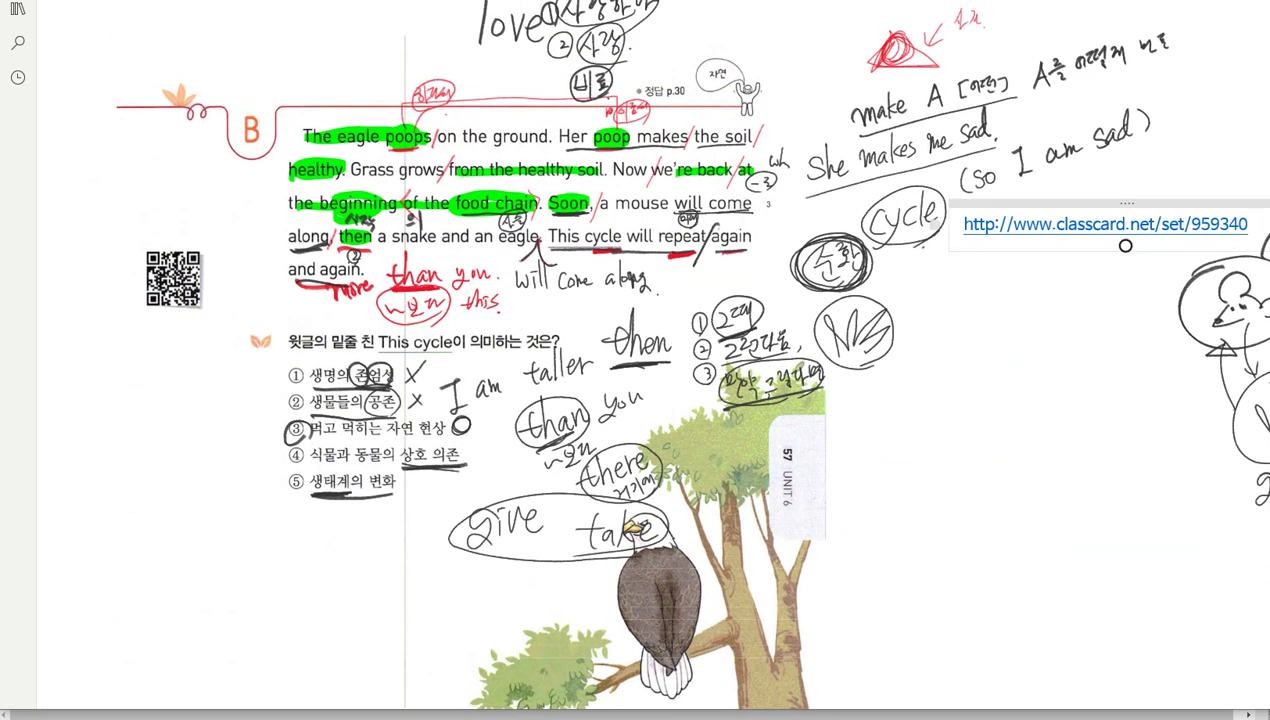
click(1058, 224)
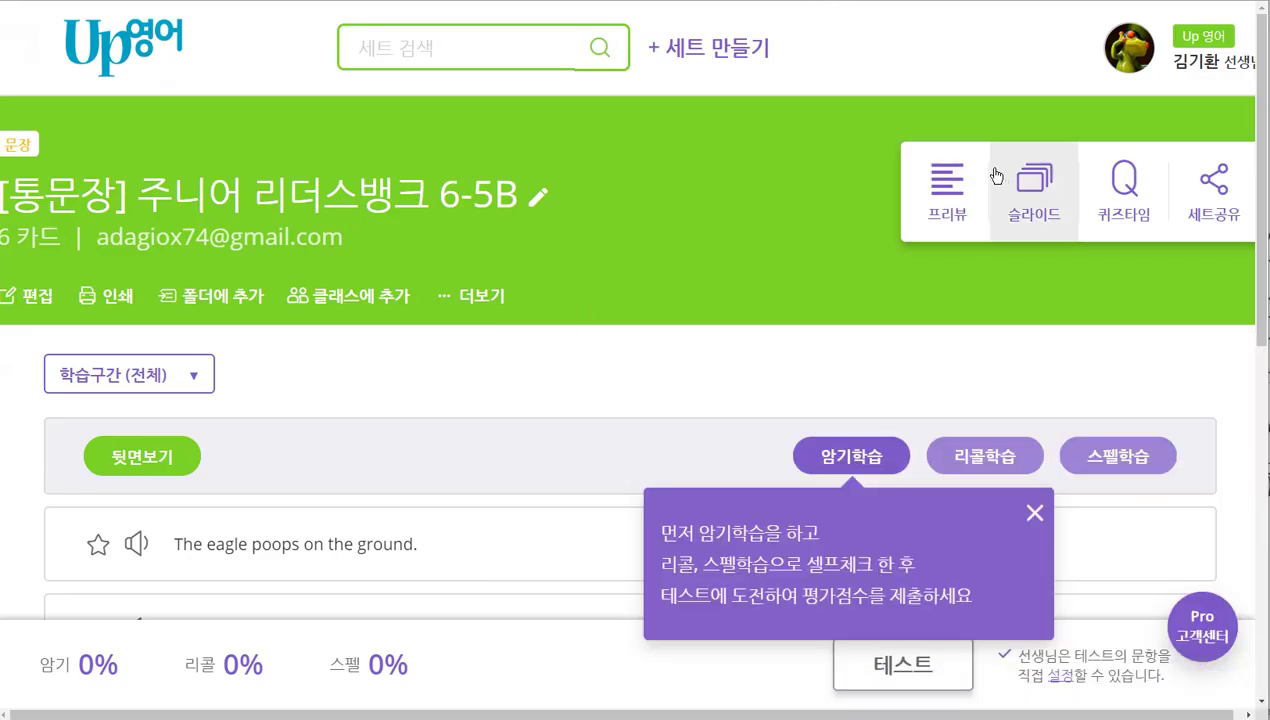
scroll(581, 357, down, 2)
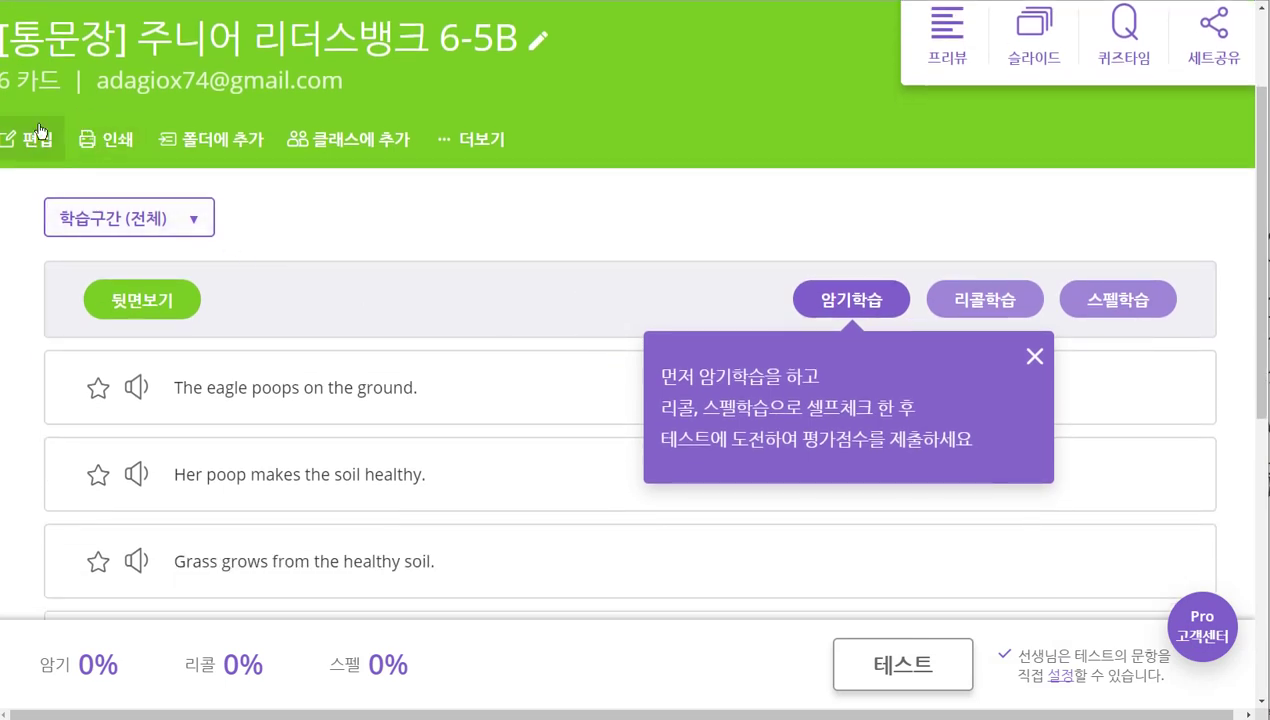
click(26, 136)
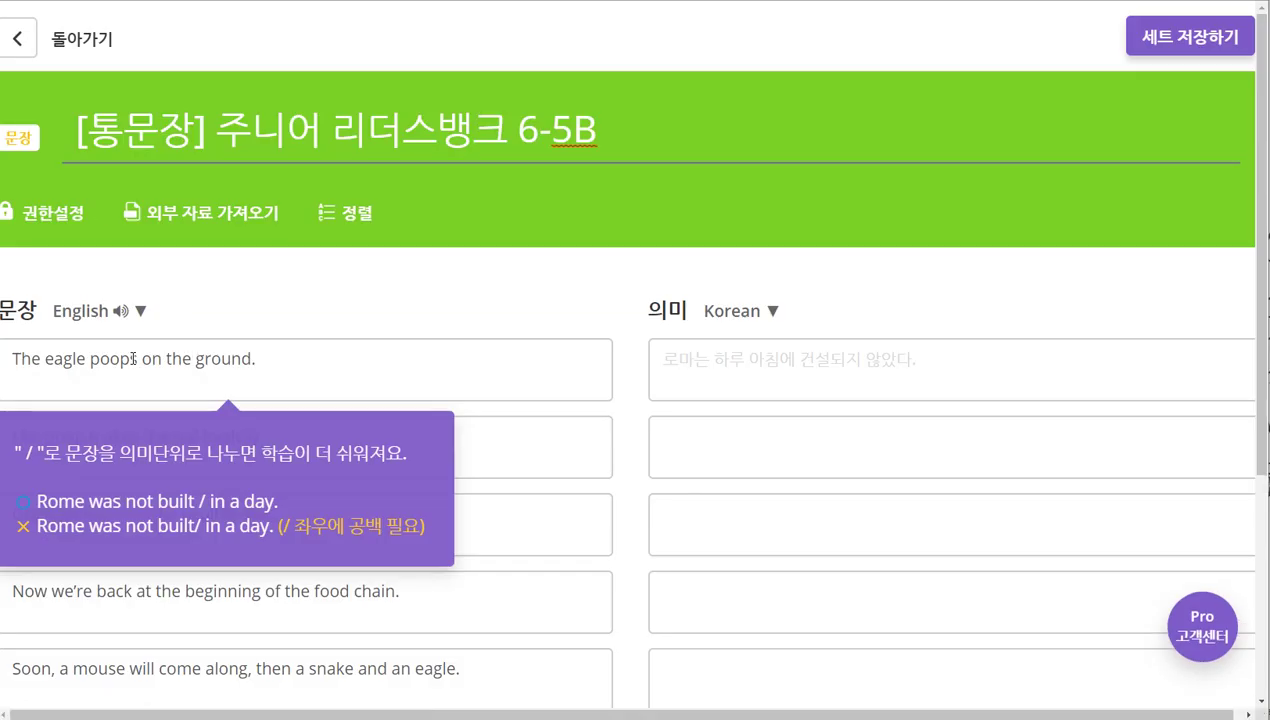
Divide the first sentence with a slash between "poops" and "on the ground".
click(141, 358)
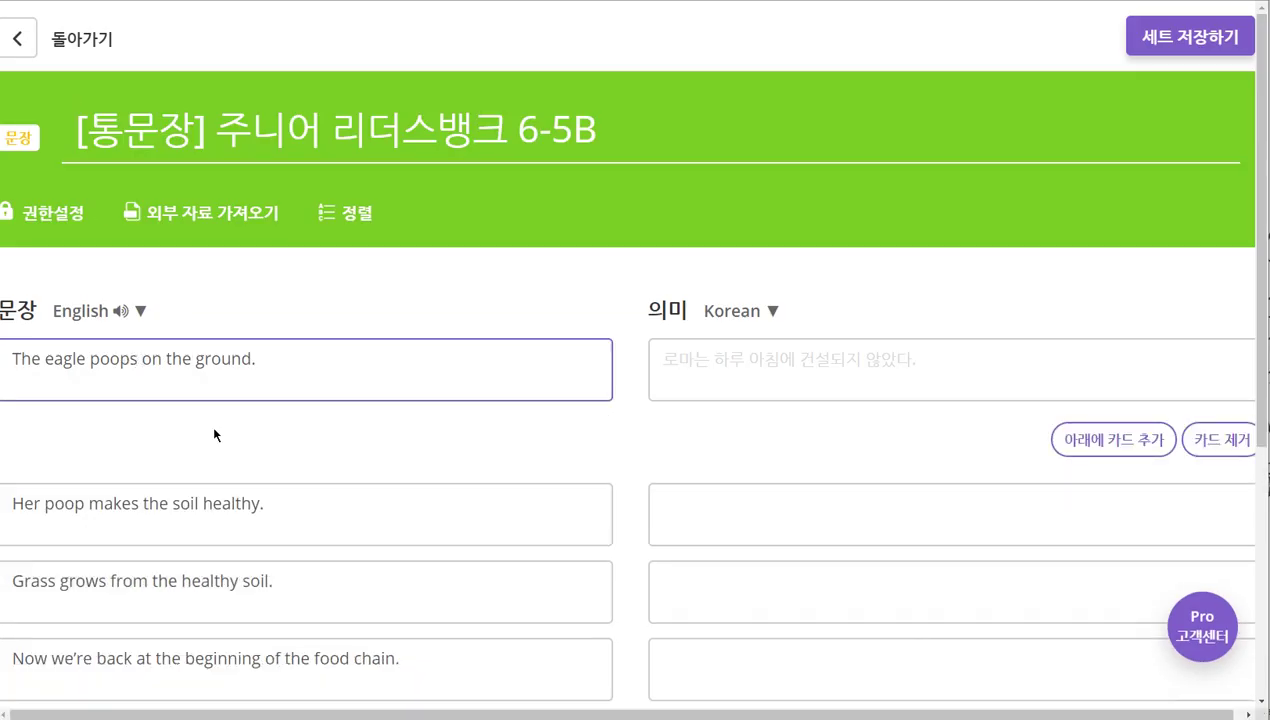
text(/)
key(Tab)
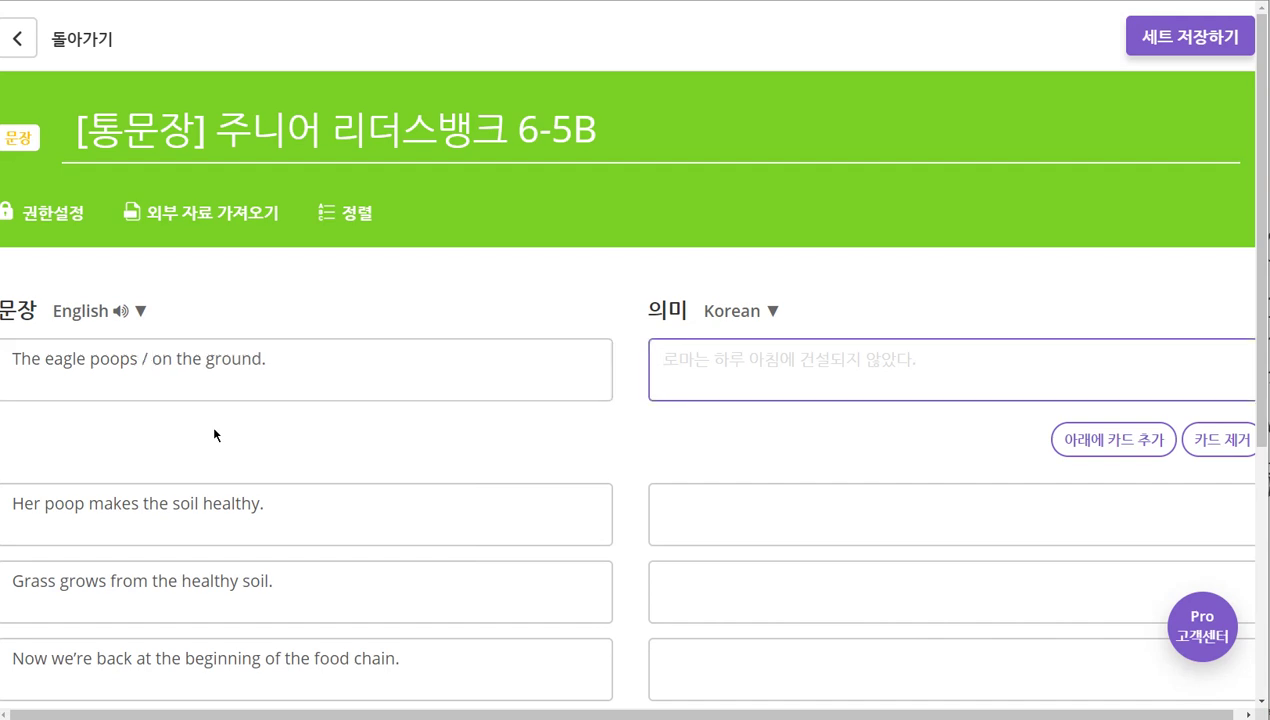
Enter the Korean meaning "그 독수리가 똥 싼다. / 땅 위에" for the first sentence.
text(그 독수리)
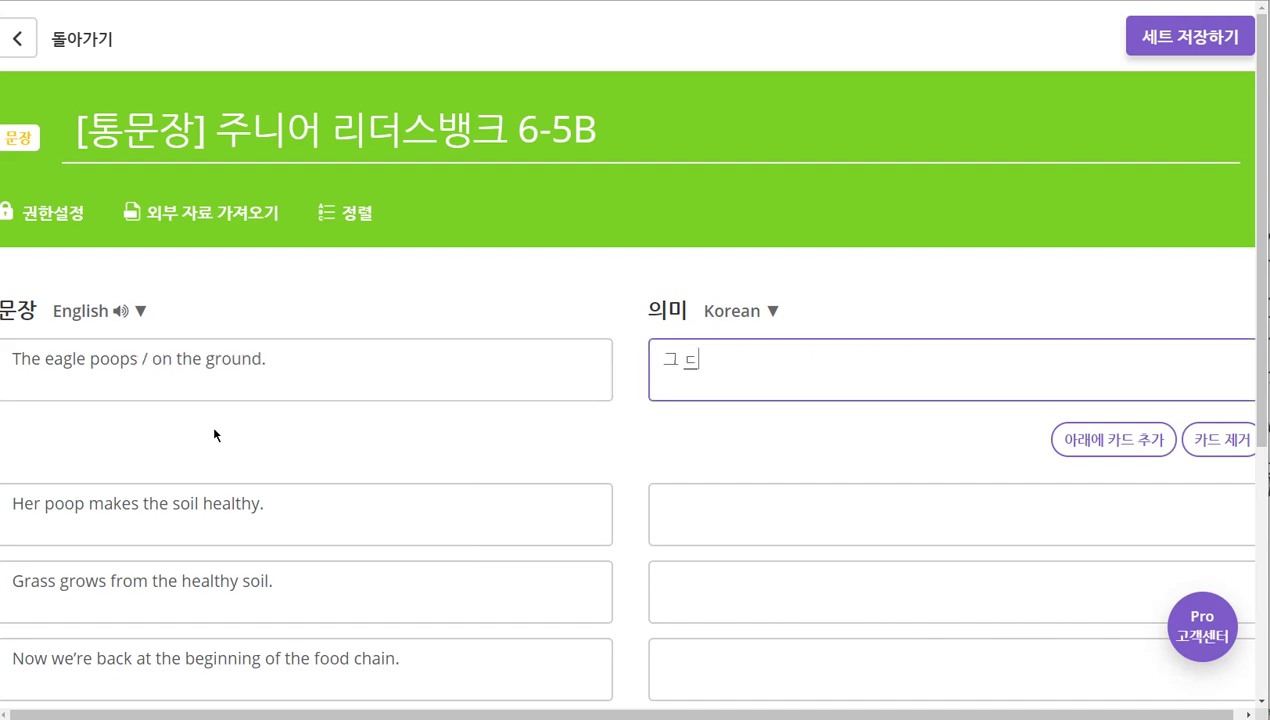
text(가 똥싼다. /)
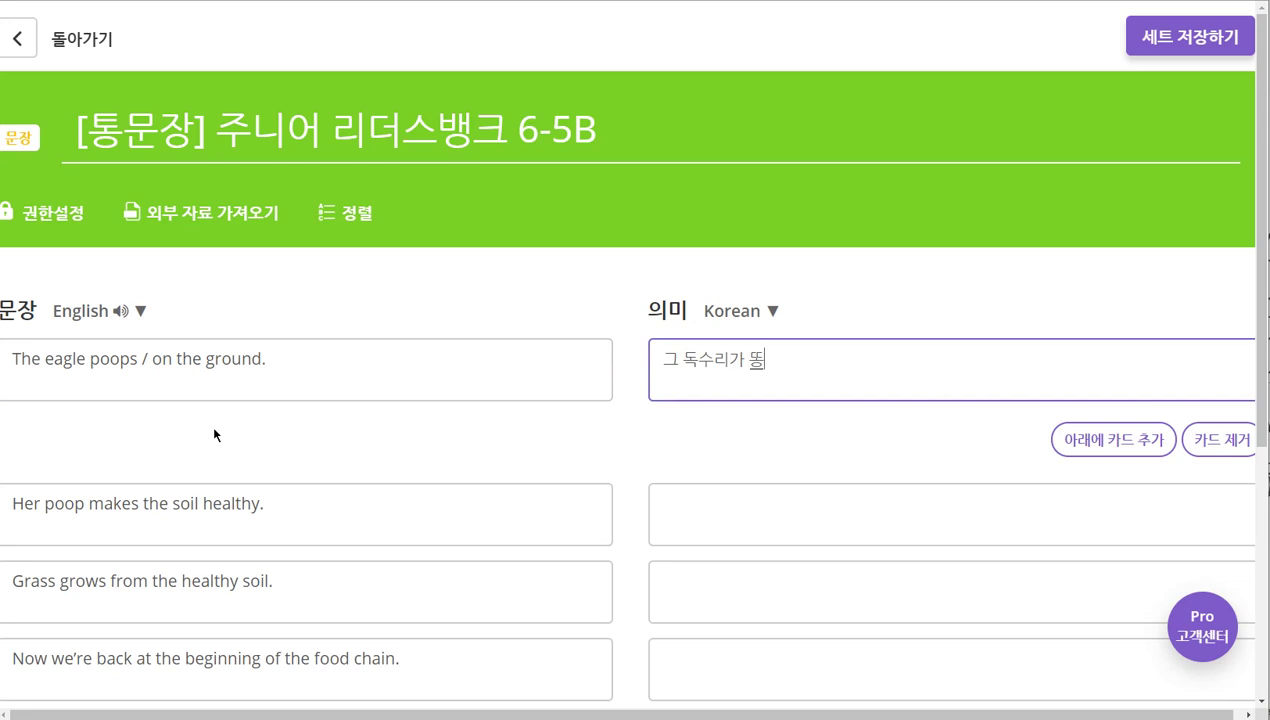
key(Left)
key(Left)
key(Left)
key(Left)
key(Left)
key(Right)
key(Right)
key(Right)
key(Right)
key(Right)
text(땅 위에)
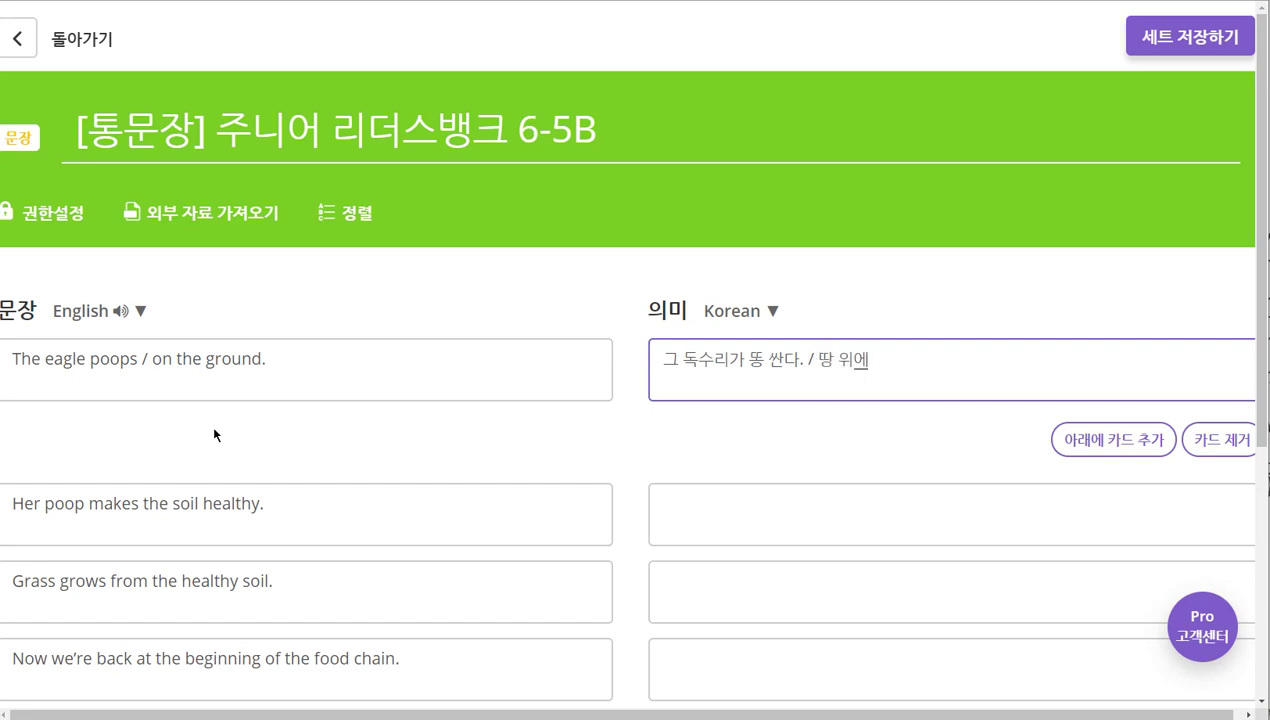
drag(154, 359, 262, 360)
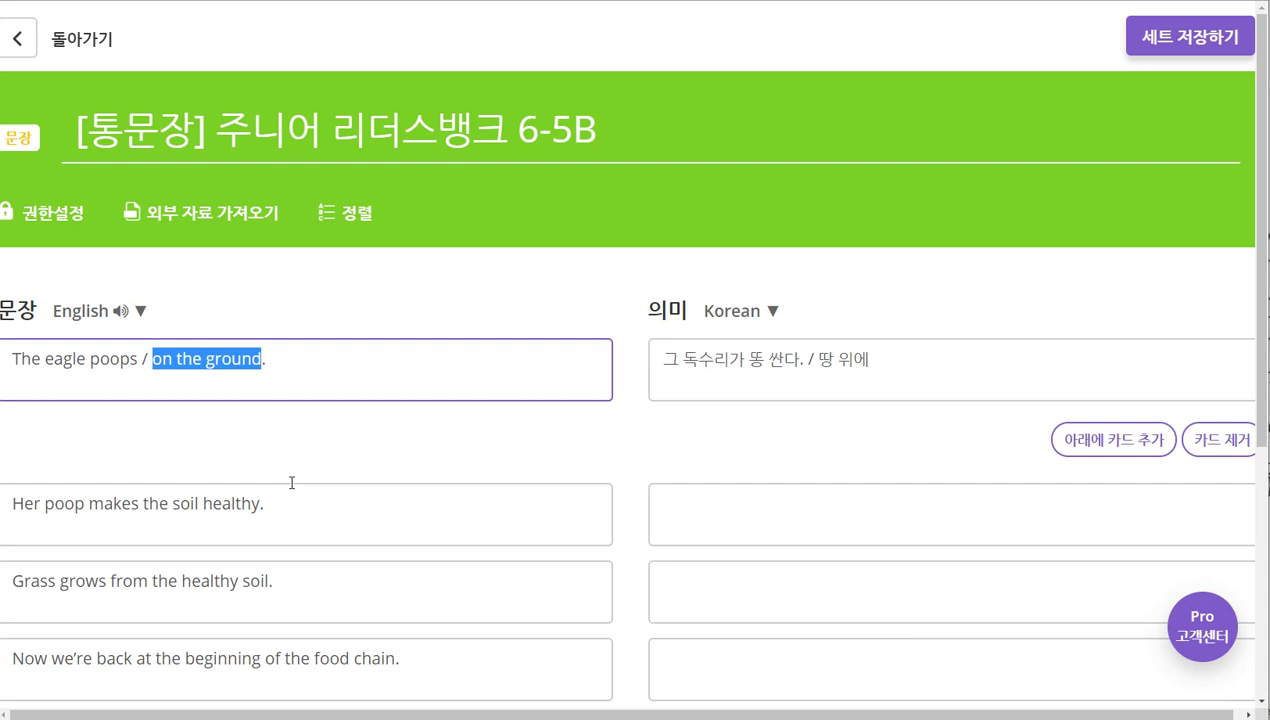
double_click(108, 358)
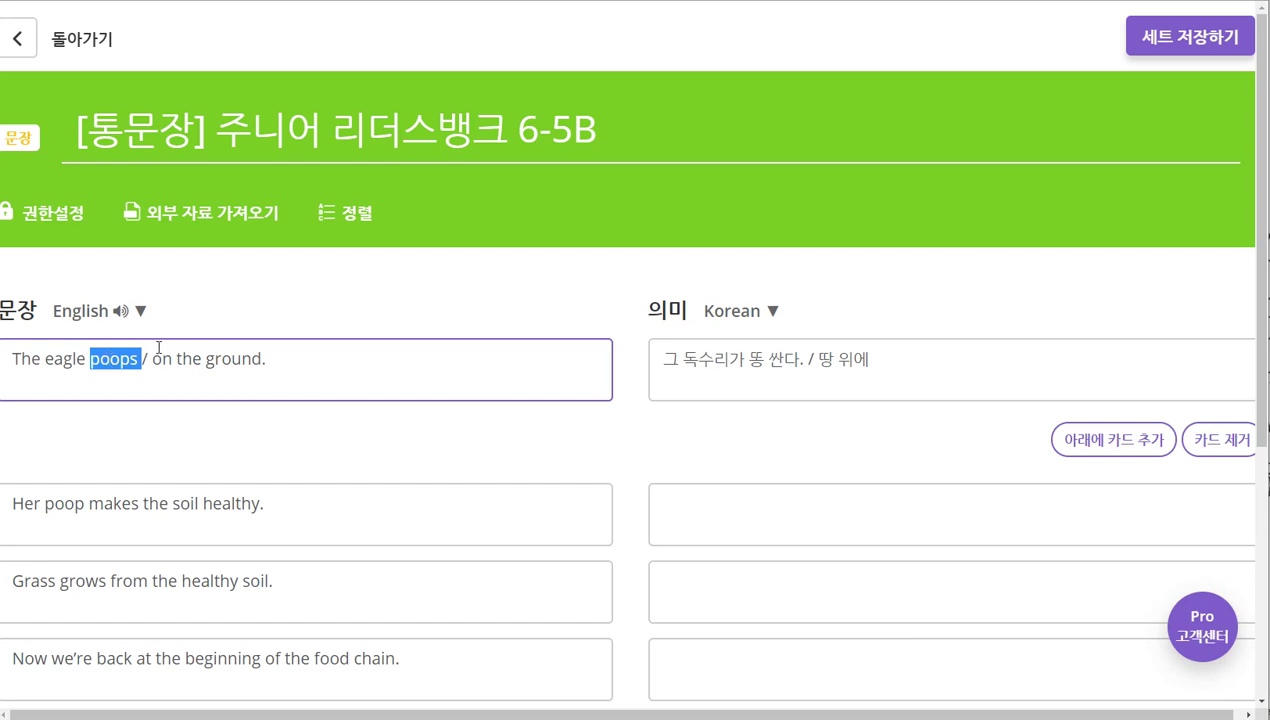
drag(153, 358, 261, 360)
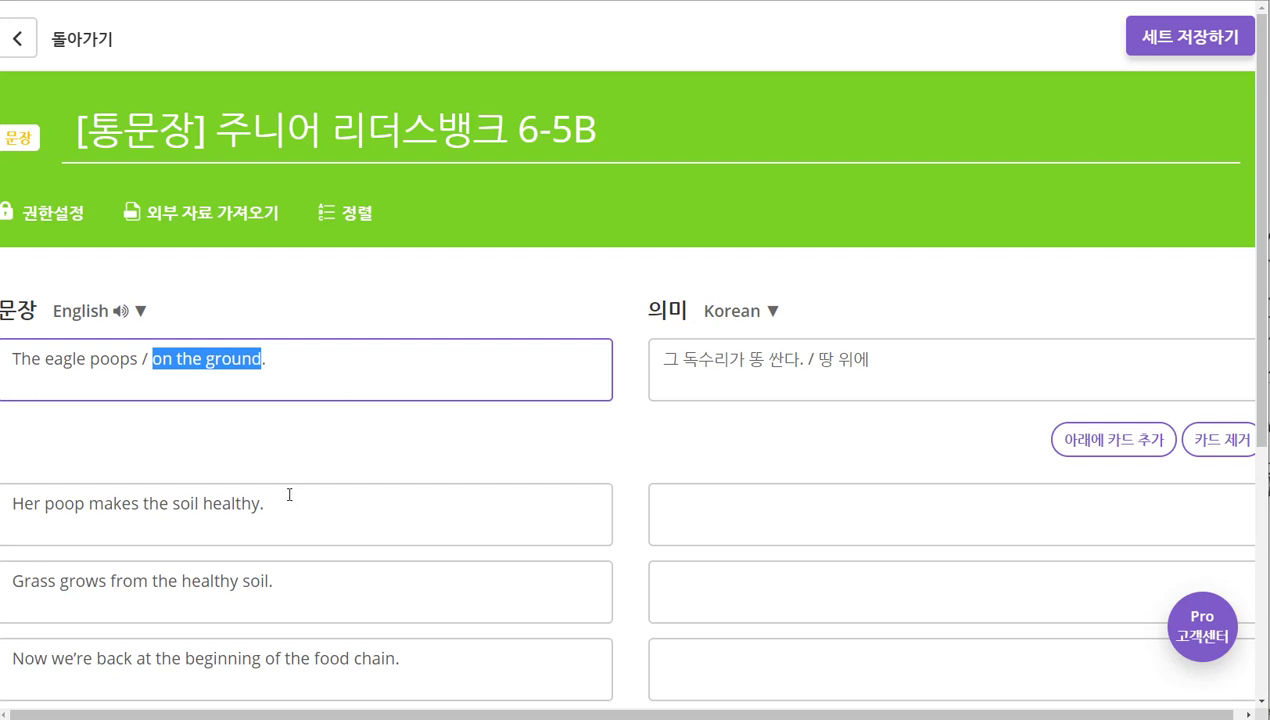
Divide the second sentence with a slash between "Her poop makes" and "the soil healthy".
click(89, 504)
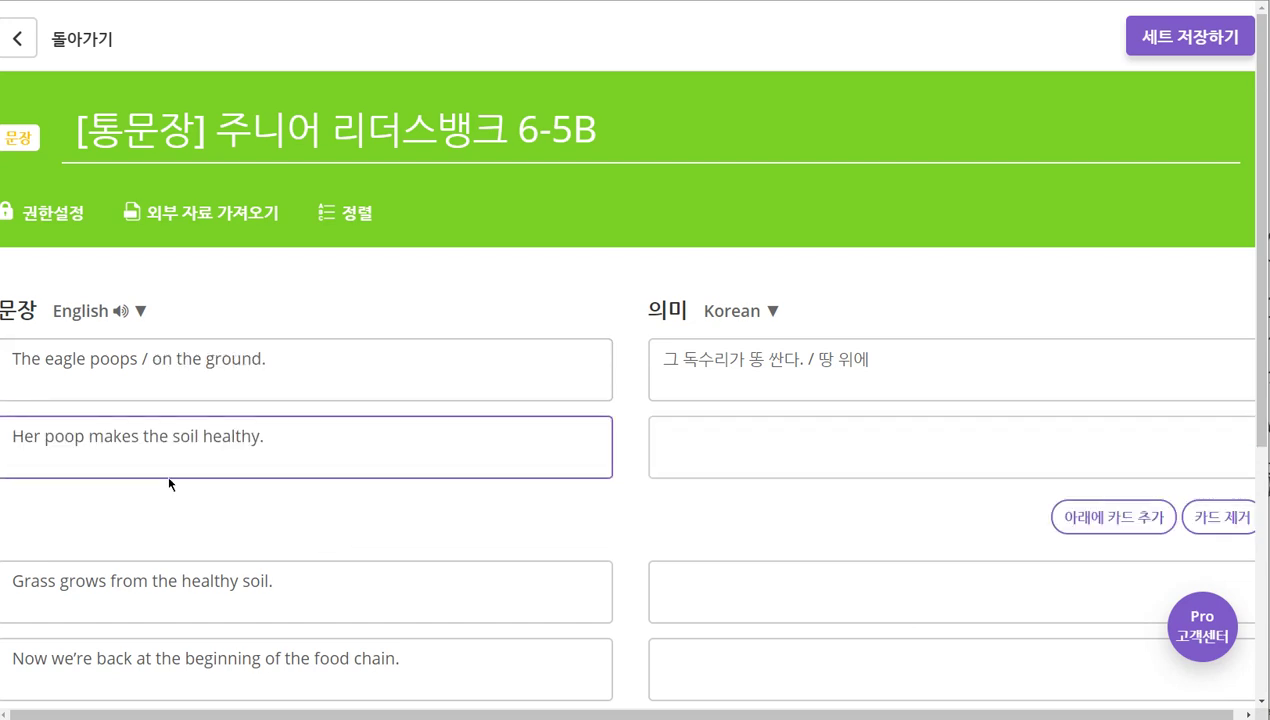
click(143, 437)
text(/)
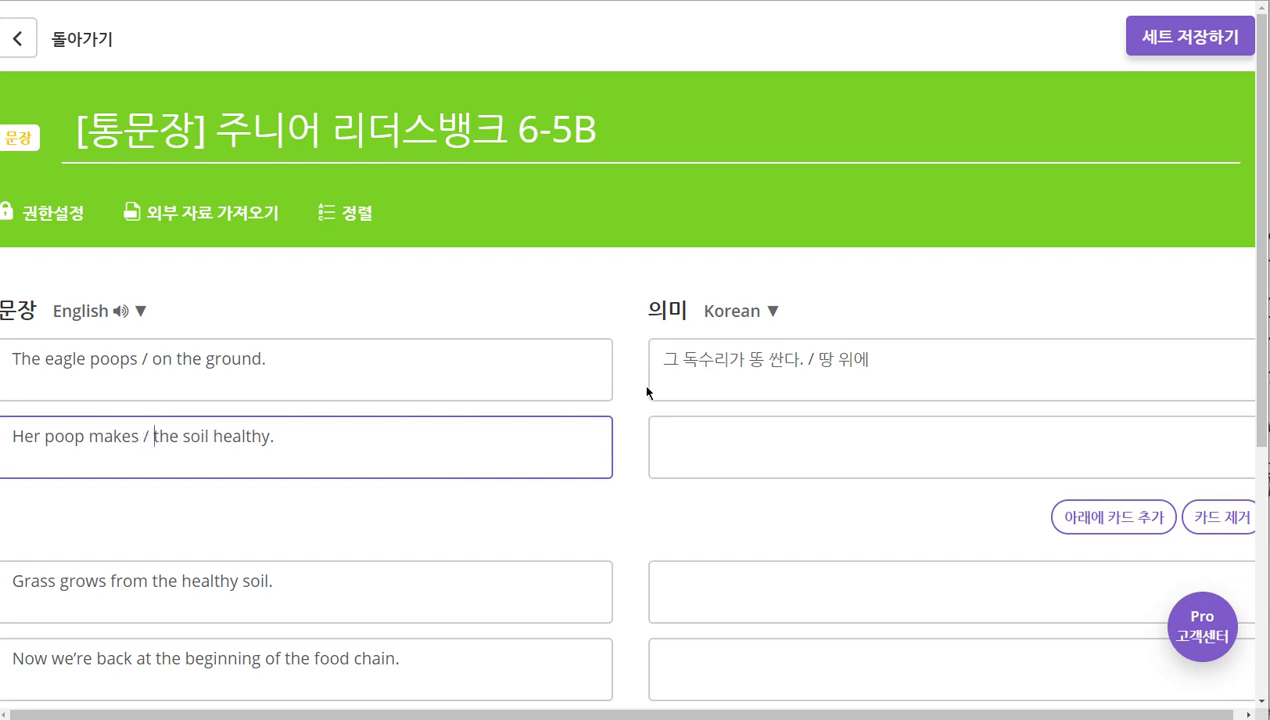
key(Right)
key(Right)
key(Right)
key(Right)
key(Right)
key(Right)
key(Right)
key(Right)
key(Right)
key(Right)
key(Right)
key(Left)
Enter the Korean meaning "그녀의 똥이 만든다. / 그 흙을 건강하게" for the second sentence.
key(Tab)
text(그녀의 똥이 ㅁ)
text(만든다. /)
text( 그 ㅎ)
text(흙을 건)
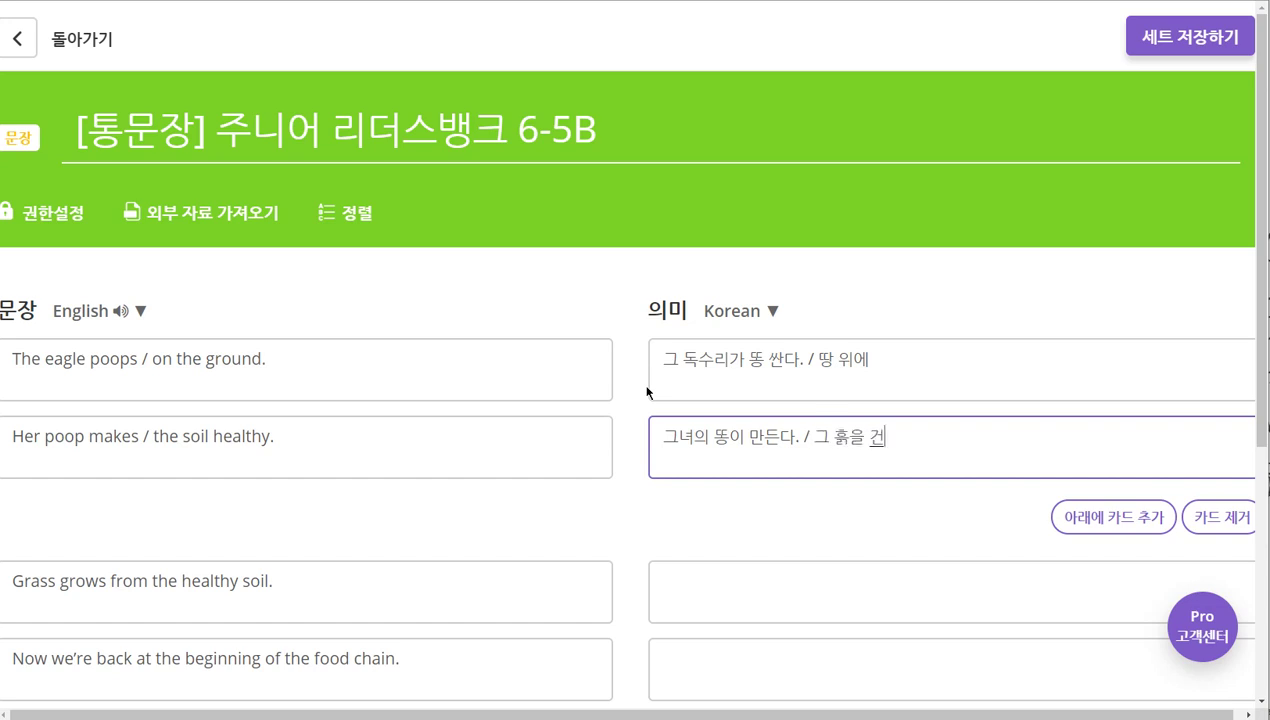
text(강하게)
click(220, 436)
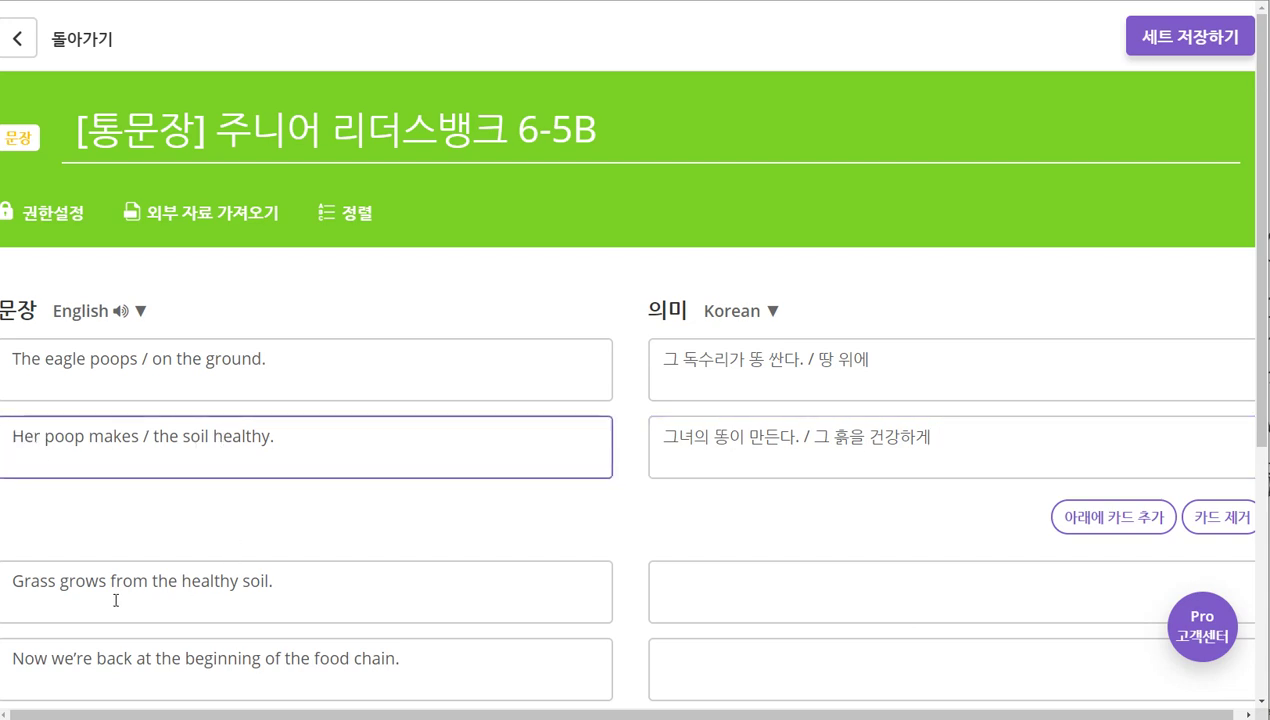
Divide the third sentence with a slash between "Grass grows" and "from the healthy soil".
click(107, 582)
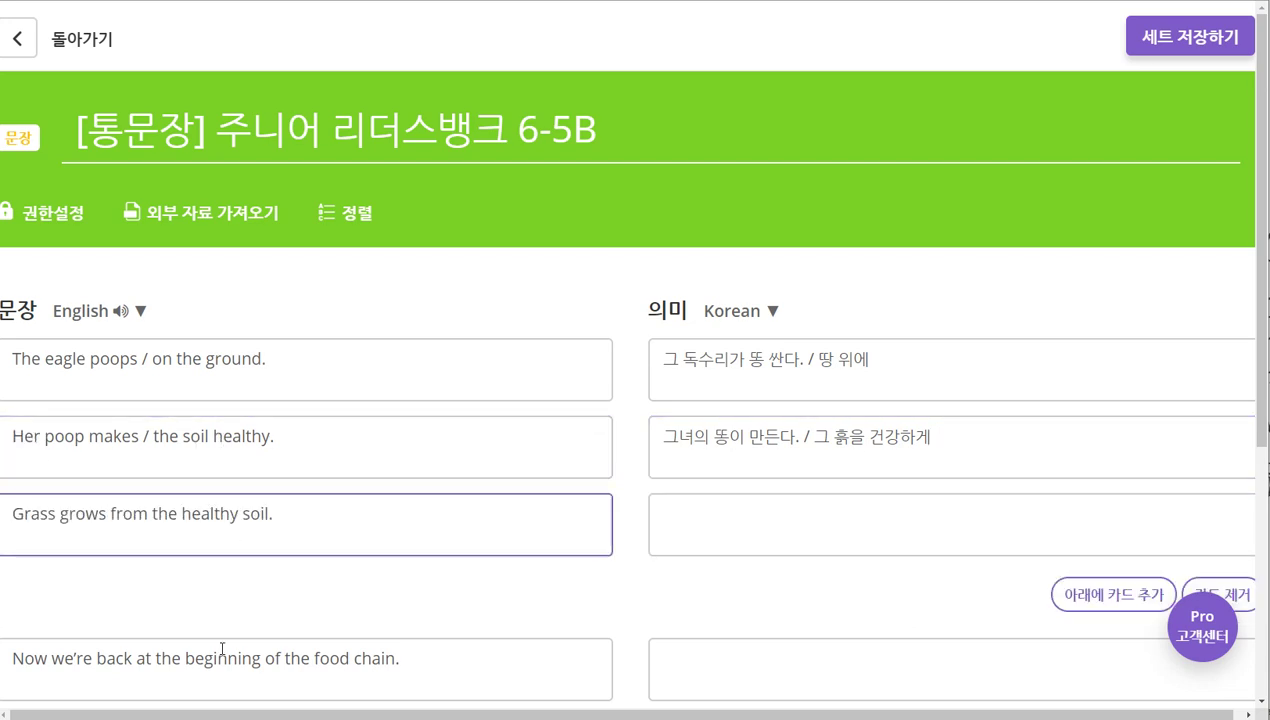
text(/)
key(Tab)
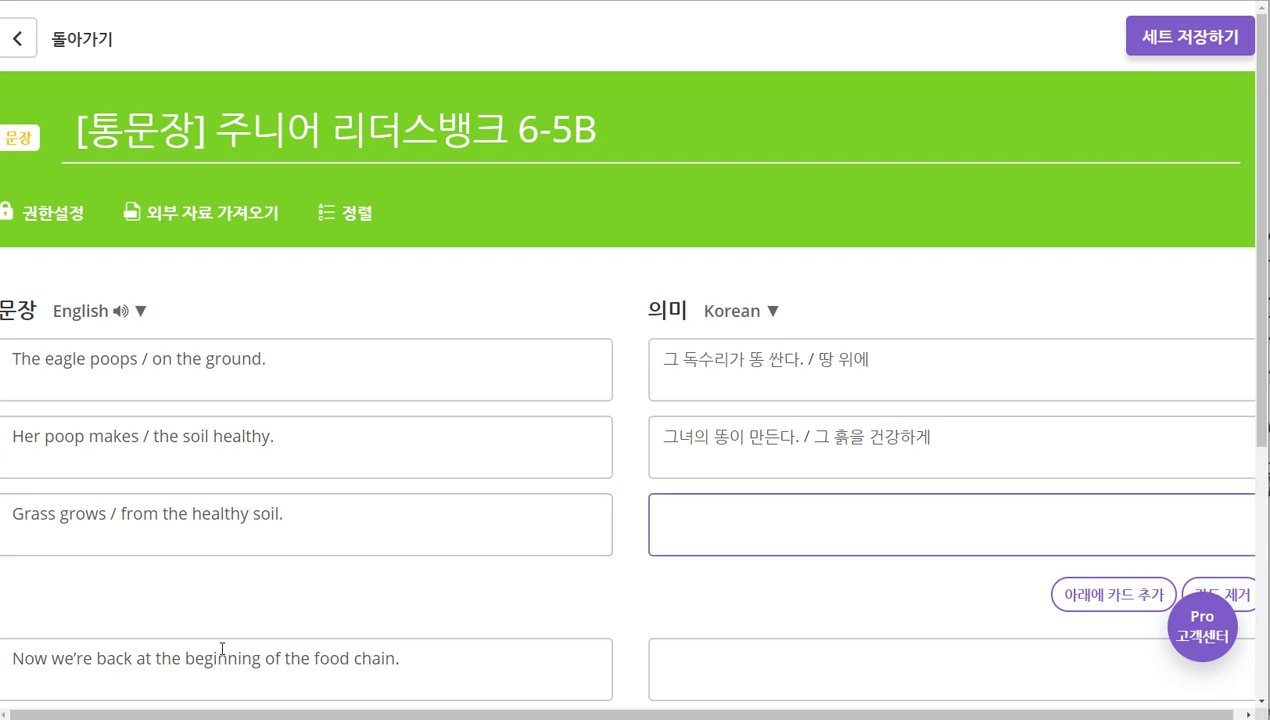
Enter the Korean meaning "풀이 자란다. / 그 건강한 흙으로부터" for the third sentence.
text(풀이 자란다. / 그 건)
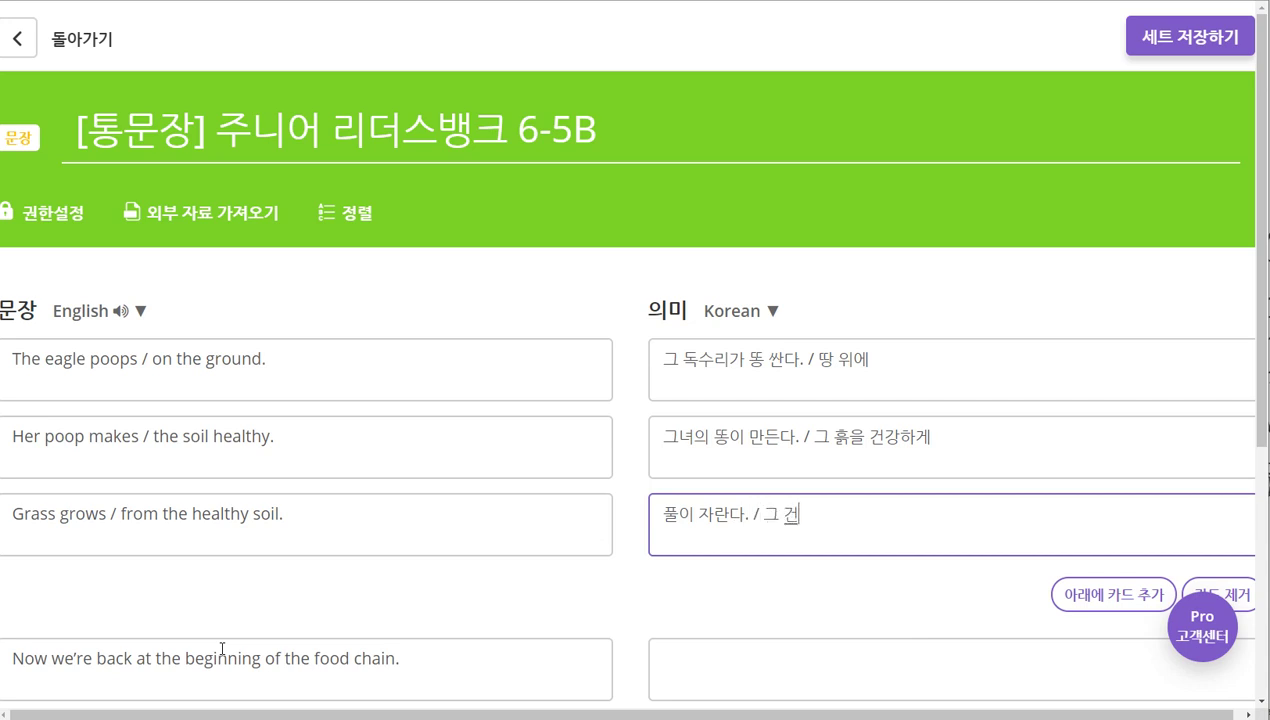
text(강한 ㅎ흙으로)
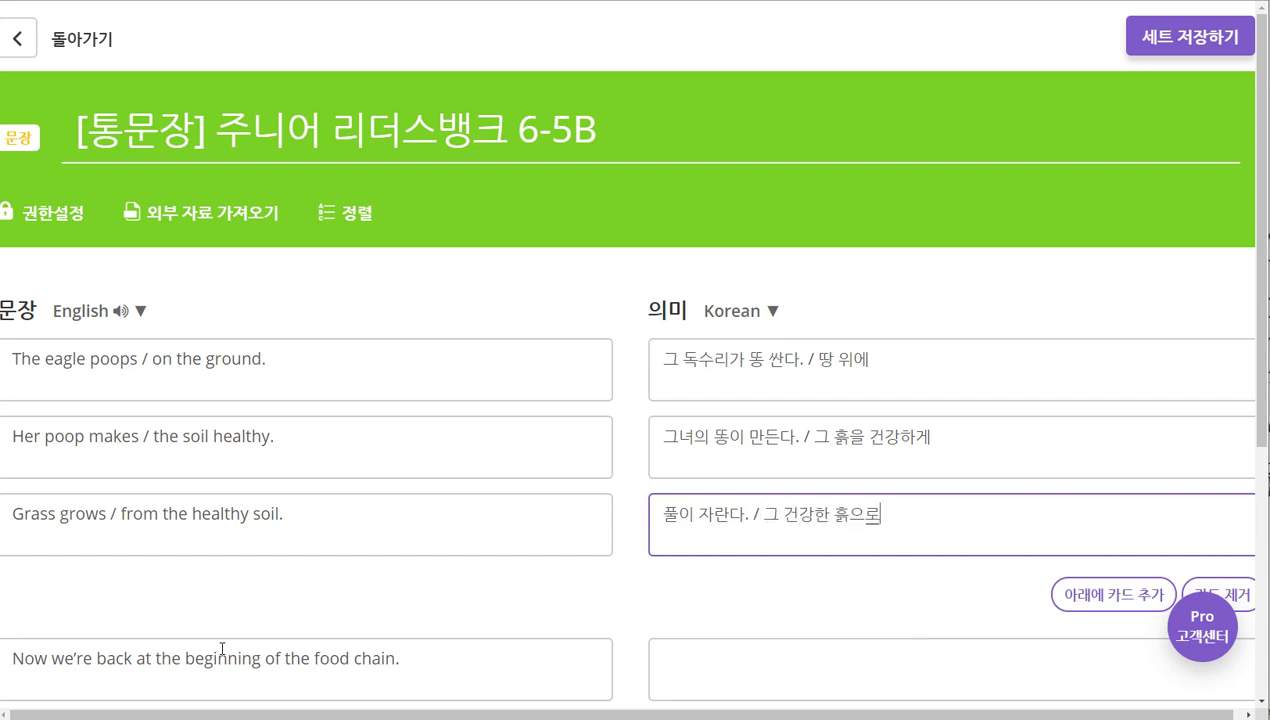
text(부터)
drag(14, 513, 284, 513)
click(145, 513)
click(117, 513)
click(309, 516)
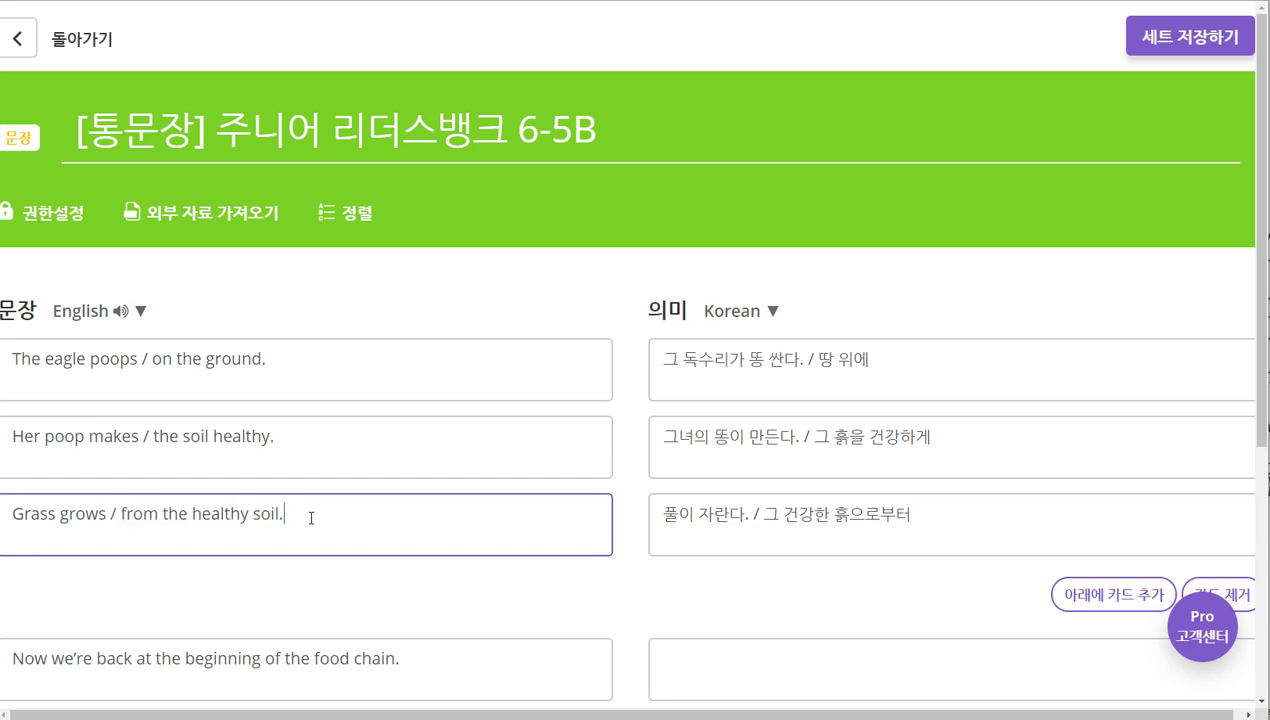
Divide the fourth sentence with slashes after "Now", after "we're back" and after "at the beginning of".
scroll(459, 526, down, 1)
scroll(459, 526, down, 2)
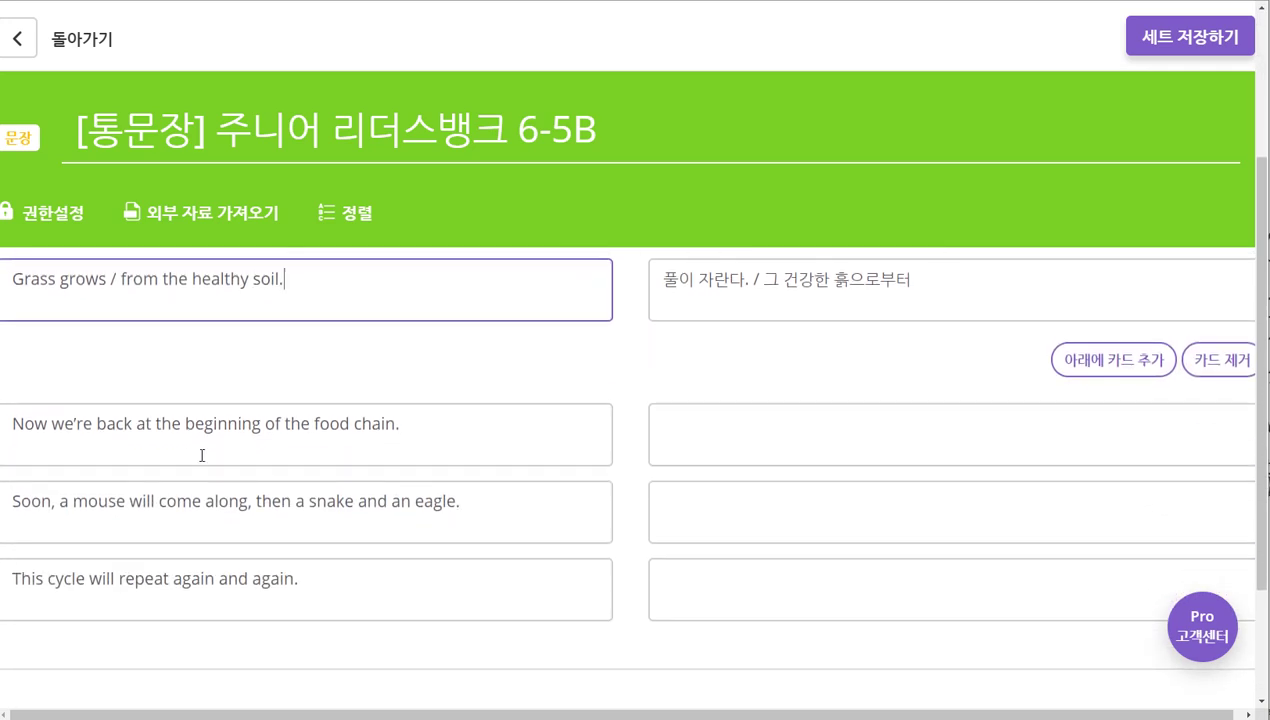
click(54, 421)
text(/)
key(Right)
key(Right)
key(Right)
key(Right)
key(Right)
key(Right)
key(Right)
key(Right)
key(Right)
key(Right)
key(Right)
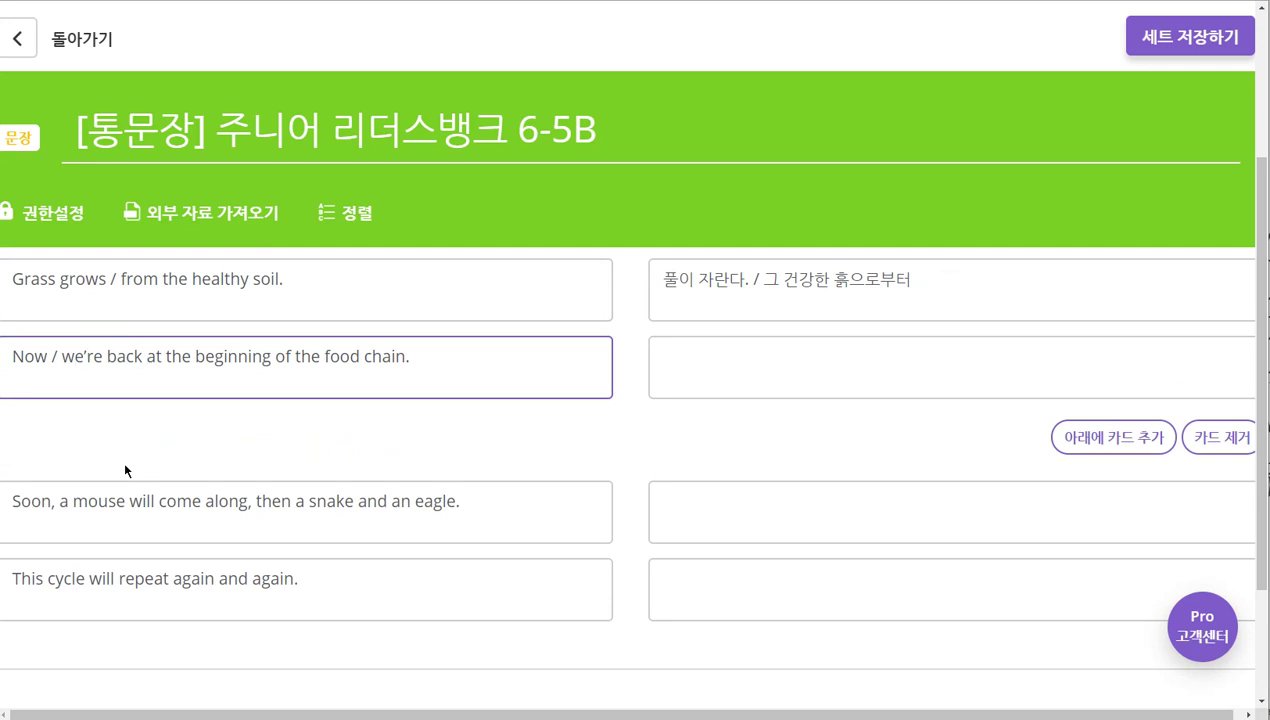
text(/)
key(Right)
key(Right)
key(Right)
key(Right)
key(Right)
key(Right)
key(Right)
key(Right)
key(Right)
key(Right)
key(Right)
key(Right)
key(Right)
key(Right)
key(Right)
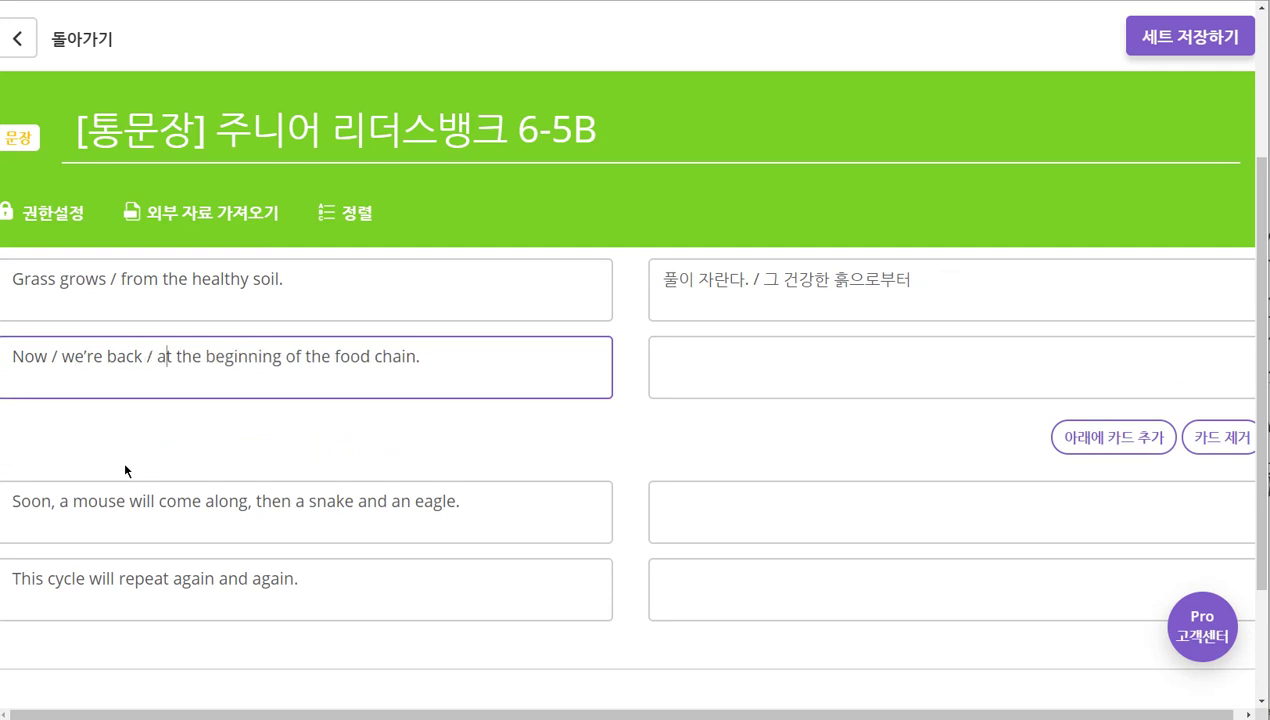
key(Right)
key(Right)
key(Right)
key(Right)
key(Right)
text(/)
Enter the Korean meaning "이제 / 우리가 돌아 왔다. / 시작으로 / <먹이사슬의>" for the fourth sentence.
key(Tab)
text(이제 우)
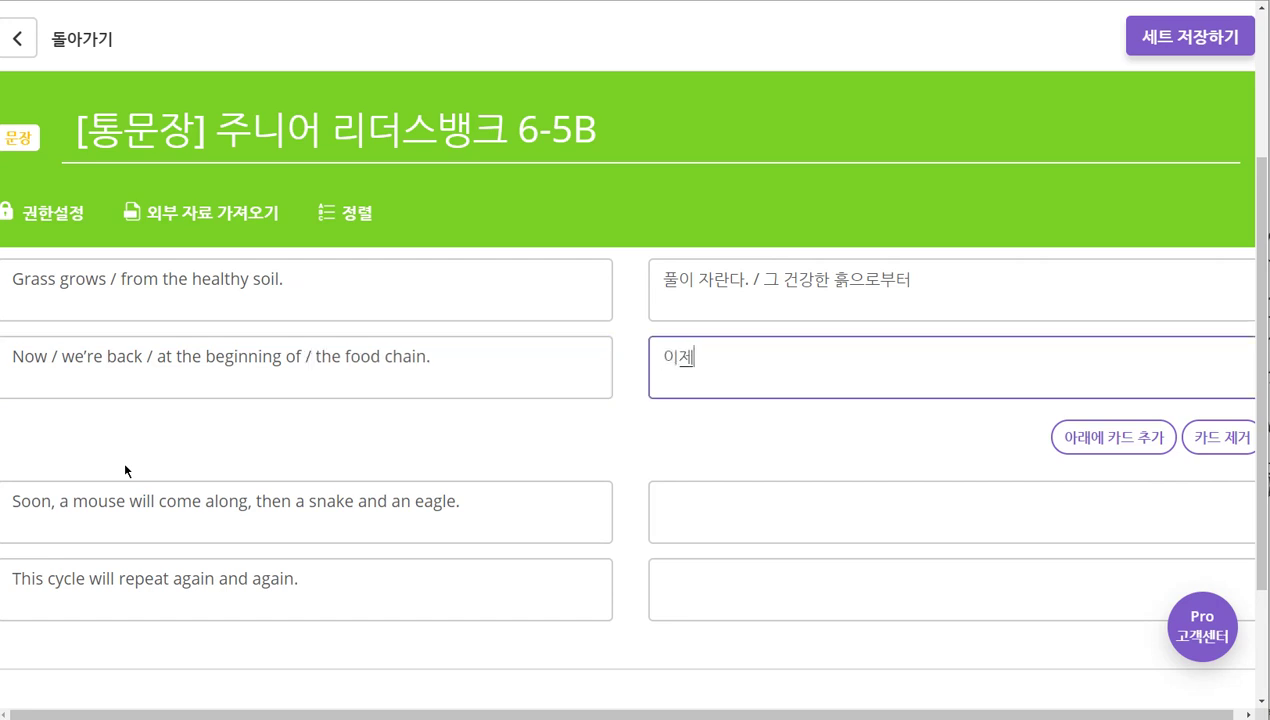
key(BackSpace)
key(BackSpace)
key(BackSpace)
text(/ 우리가 돌아 왔다. /)
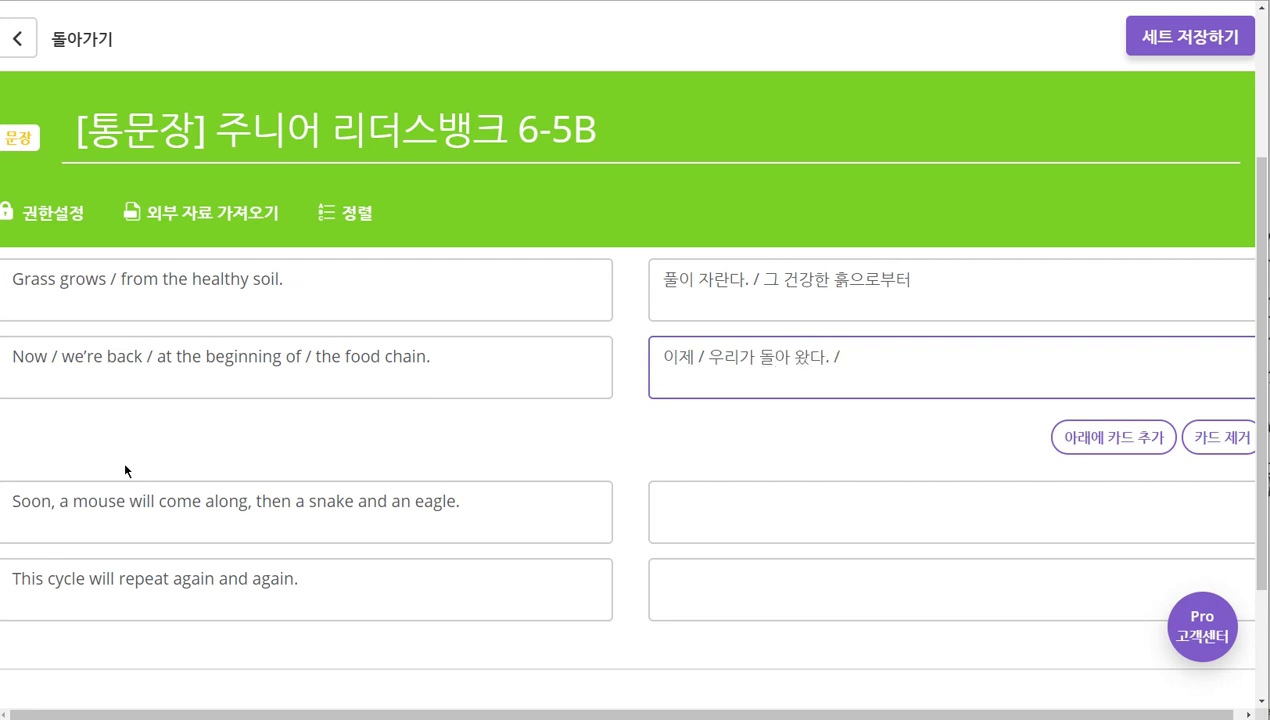
text( 시작으로 /)
text( ㅅ)
text(먹이)
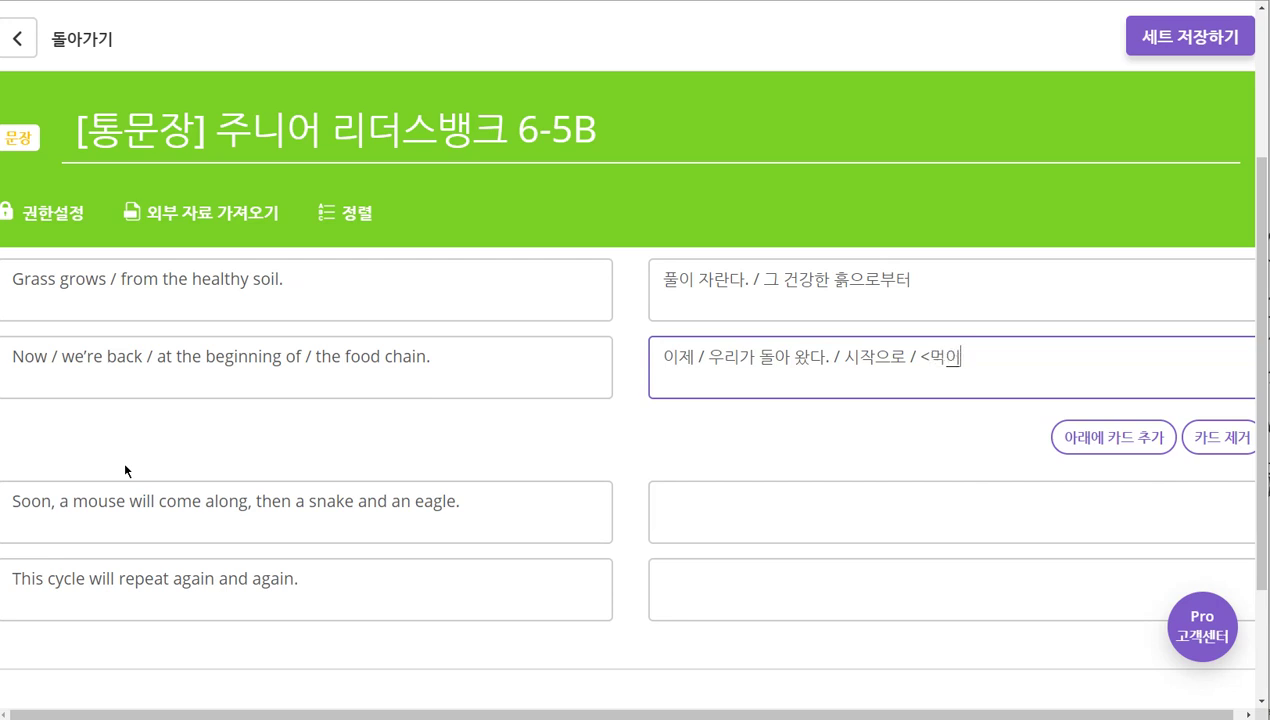
text(사슬의>)
drag(12, 356, 301, 365)
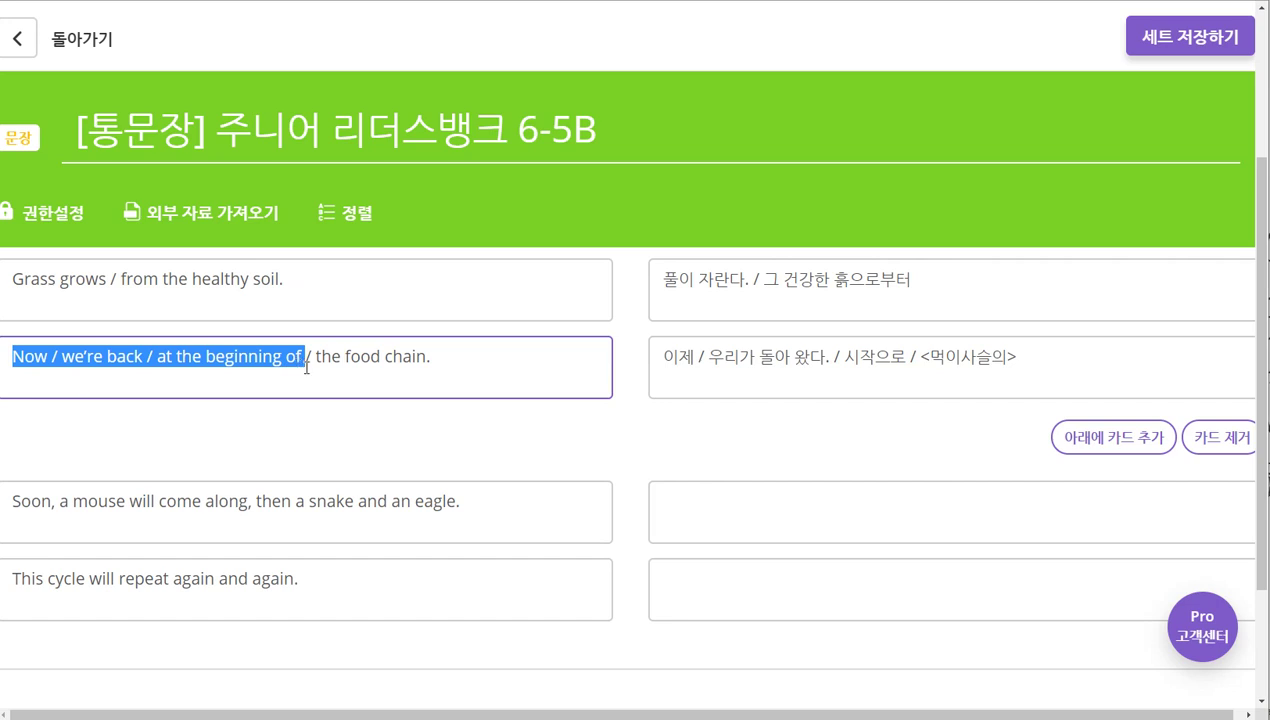
drag(316, 356, 418, 357)
click(446, 371)
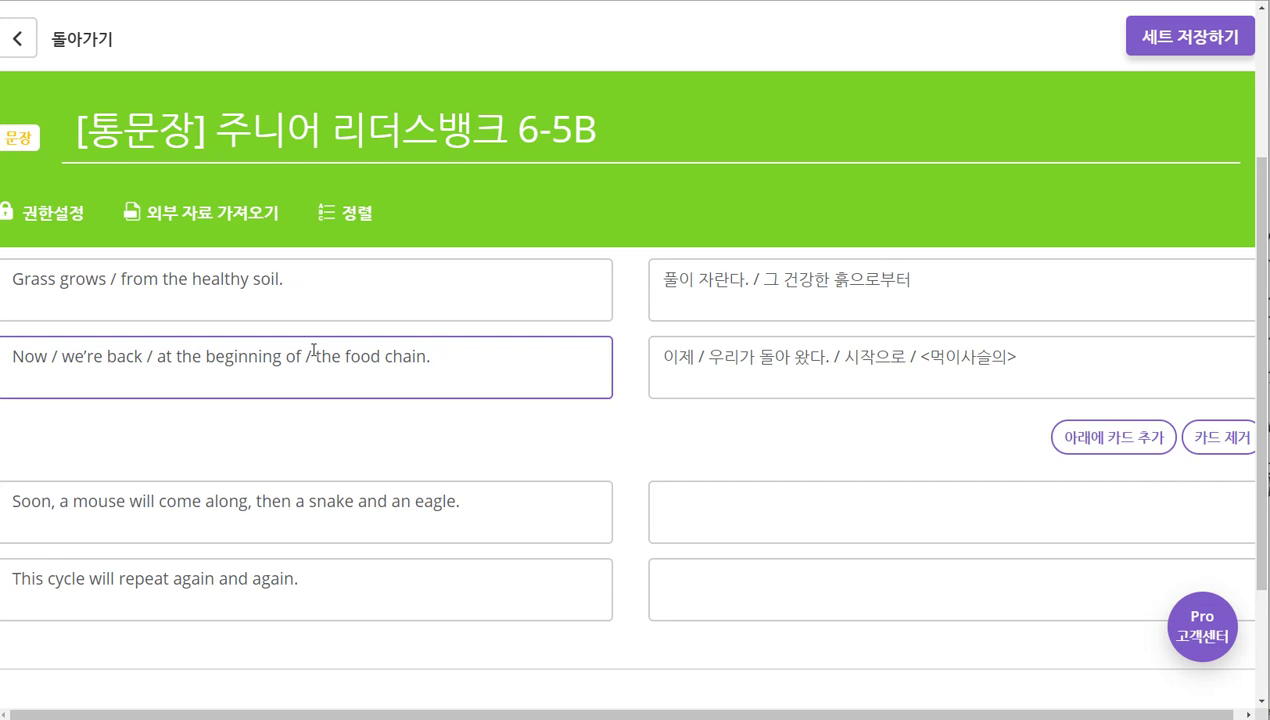
triple_click(229, 355)
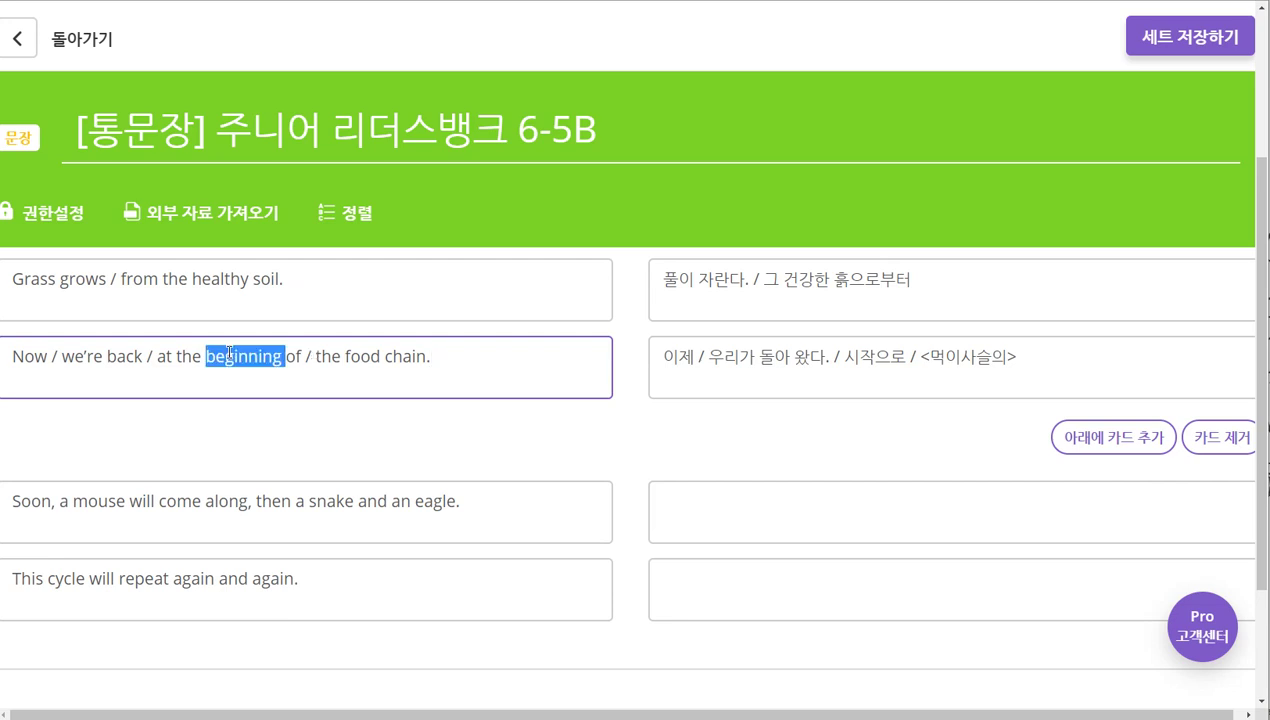
click(294, 356)
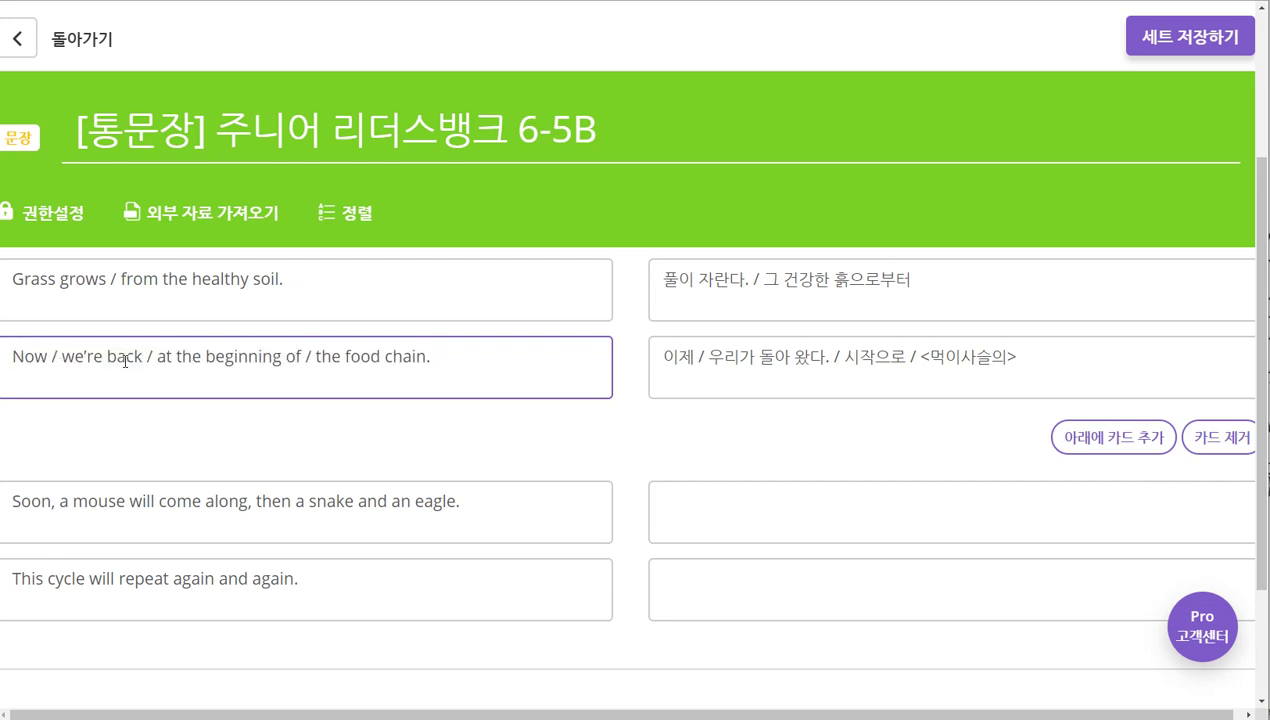
Correct the spacing in the fourth sentence's Korean meaning so its last phrase reads "<먹이 사슬의>".
drag(157, 357, 301, 364)
drag(419, 365, 432, 358)
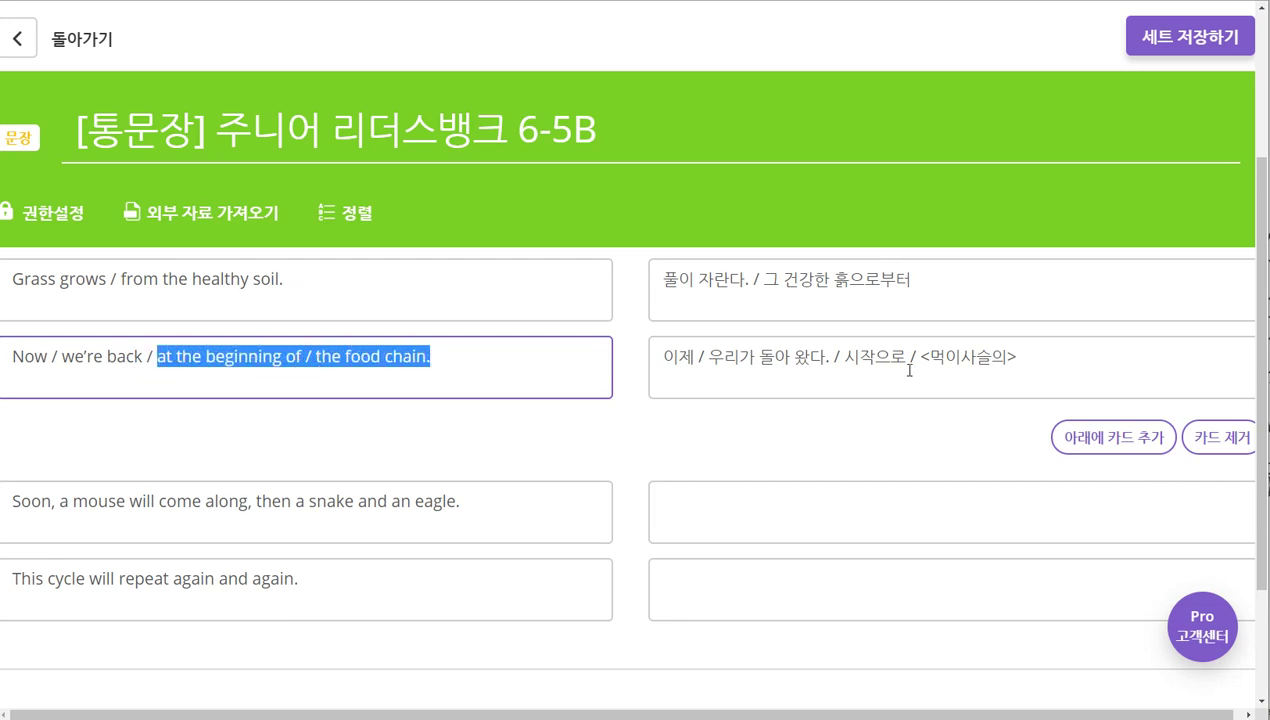
click(950, 358)
double_click(950, 358)
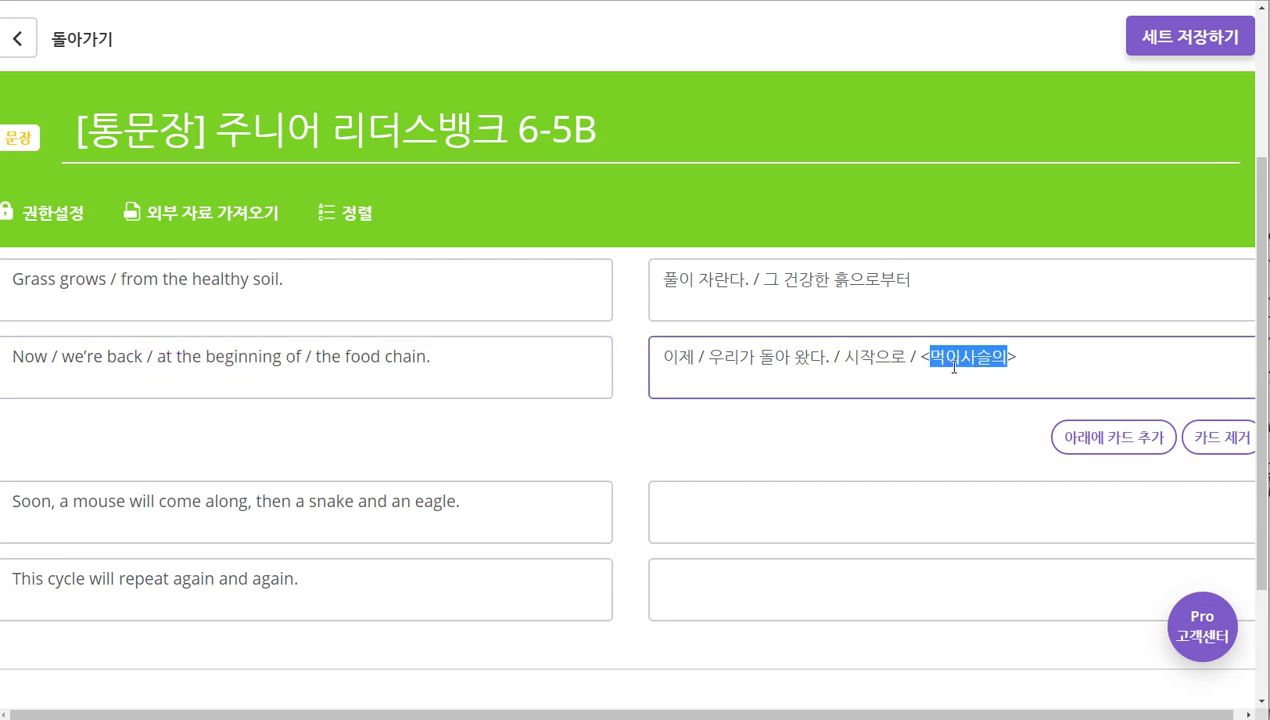
click(972, 366)
click(953, 356)
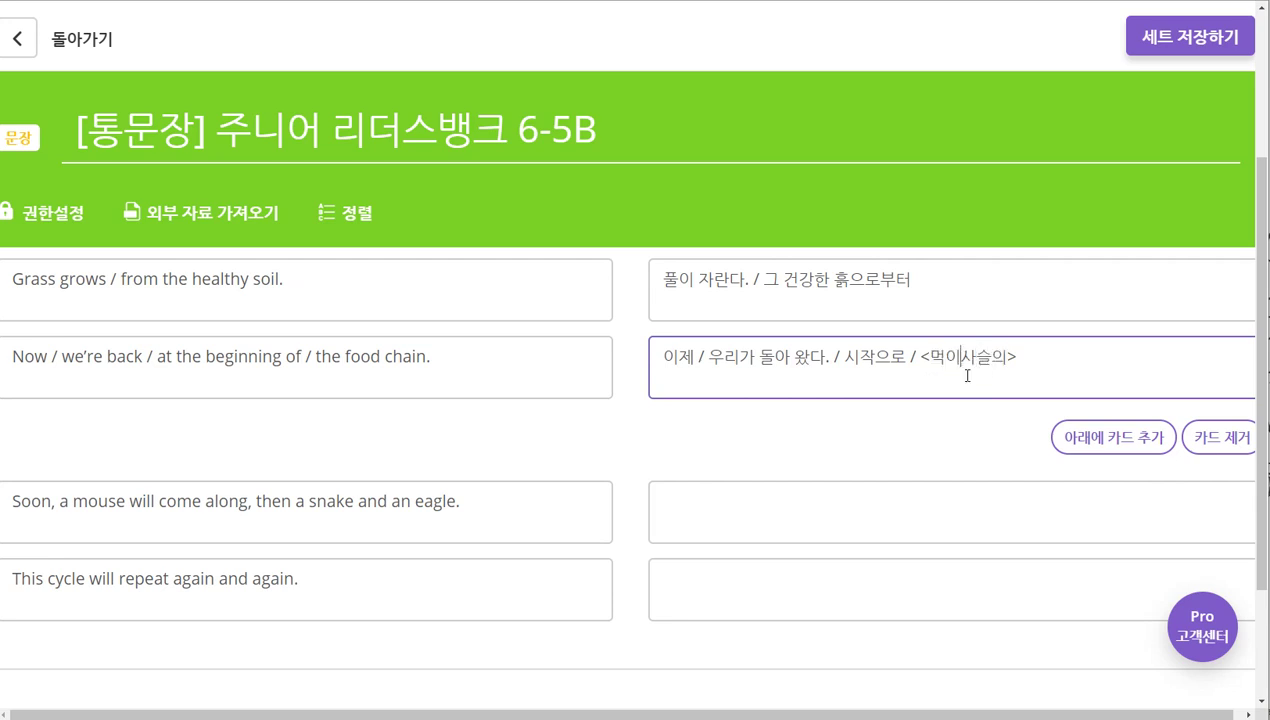
Divide the fifth sentence with slashes after "Soon,", after "a mouse will come along," and after "then".
click(696, 504)
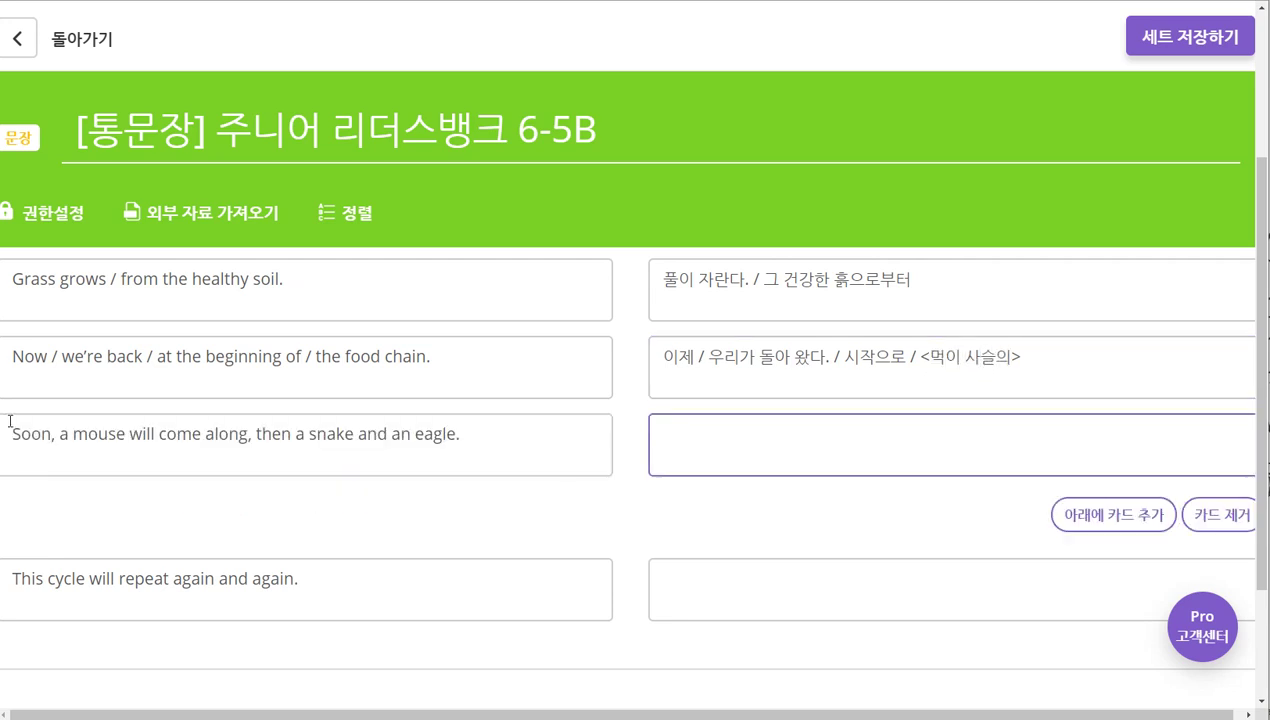
click(57, 433)
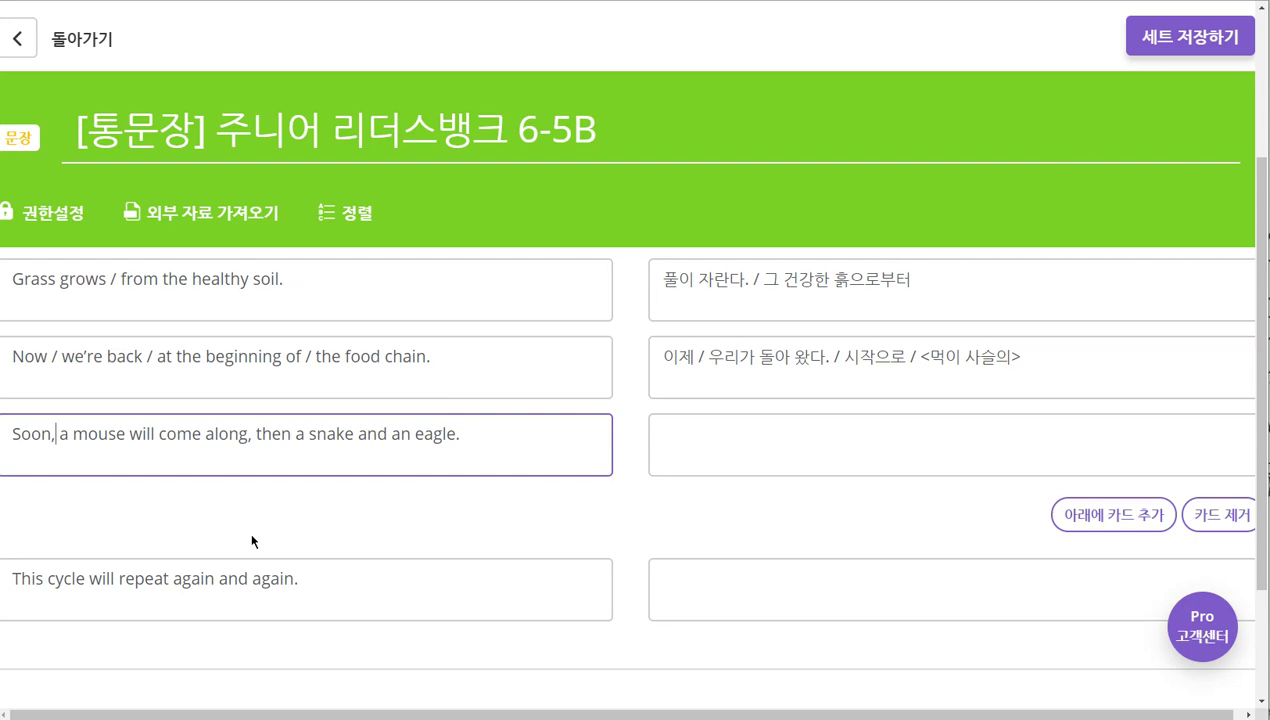
text(/)
key(Right)
key(Right)
key(Right)
key(Right)
key(Right)
key(Right)
key(Right)
key(Right)
key(Right)
key(Right)
key(Right)
key(Right)
key(Right)
key(Right)
key(Right)
key(Right)
key(Right)
key(Right)
key(Right)
key(Right)
key(Right)
key(Right)
key(Right)
key(Right)
key(Right)
text(/)
key(Right)
key(Right)
key(Right)
key(Right)
key(Right)
text(/)
key(Right)
key(Right)
key(Right)
key(Right)
key(Right)
key(Right)
key(Right)
key(Right)
key(Right)
key(Right)
key(Right)
key(Right)
key(Right)
key(Right)
key(Right)
key(Right)
key(Right)
key(Right)
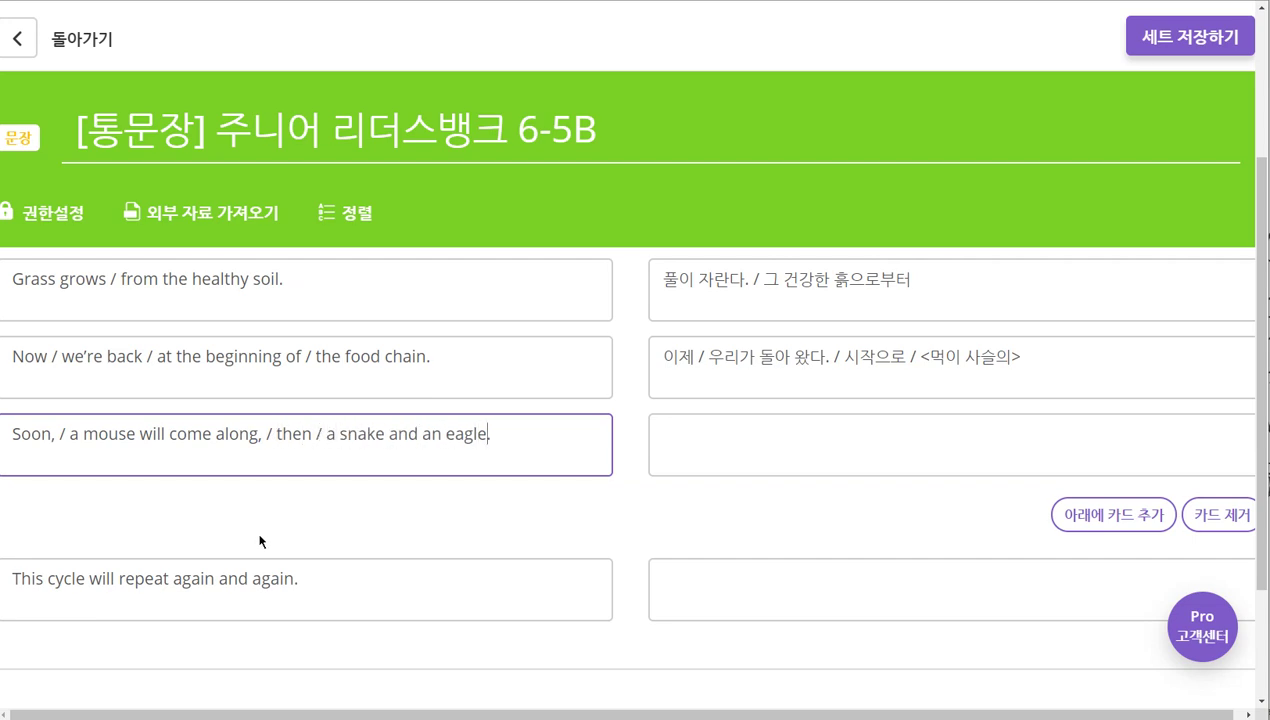
Enter the Korean meaning "곧, / 생쥐가 나타날 것이고, / 그런 다음 / 뱀과 독수리가 (나타날 것이다.)" for the fifth sentence.
key(Tab)
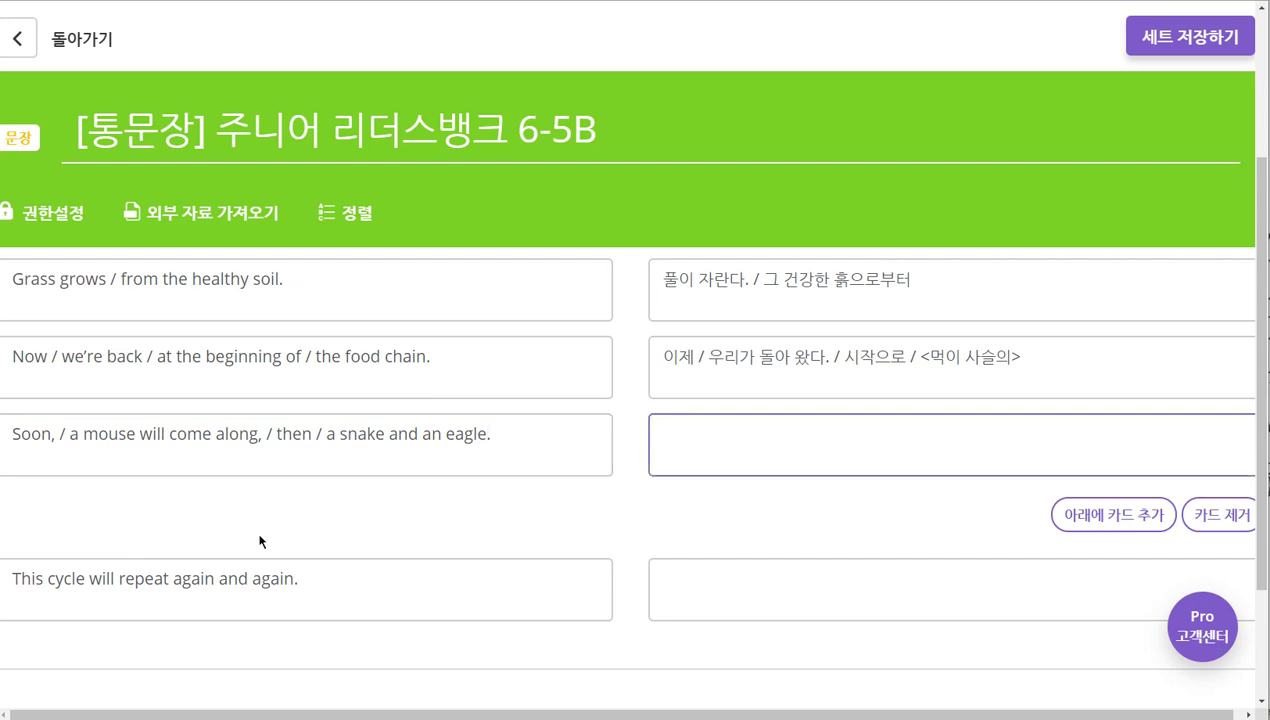
text(곧, / 새)
text(쥐가 나타내)
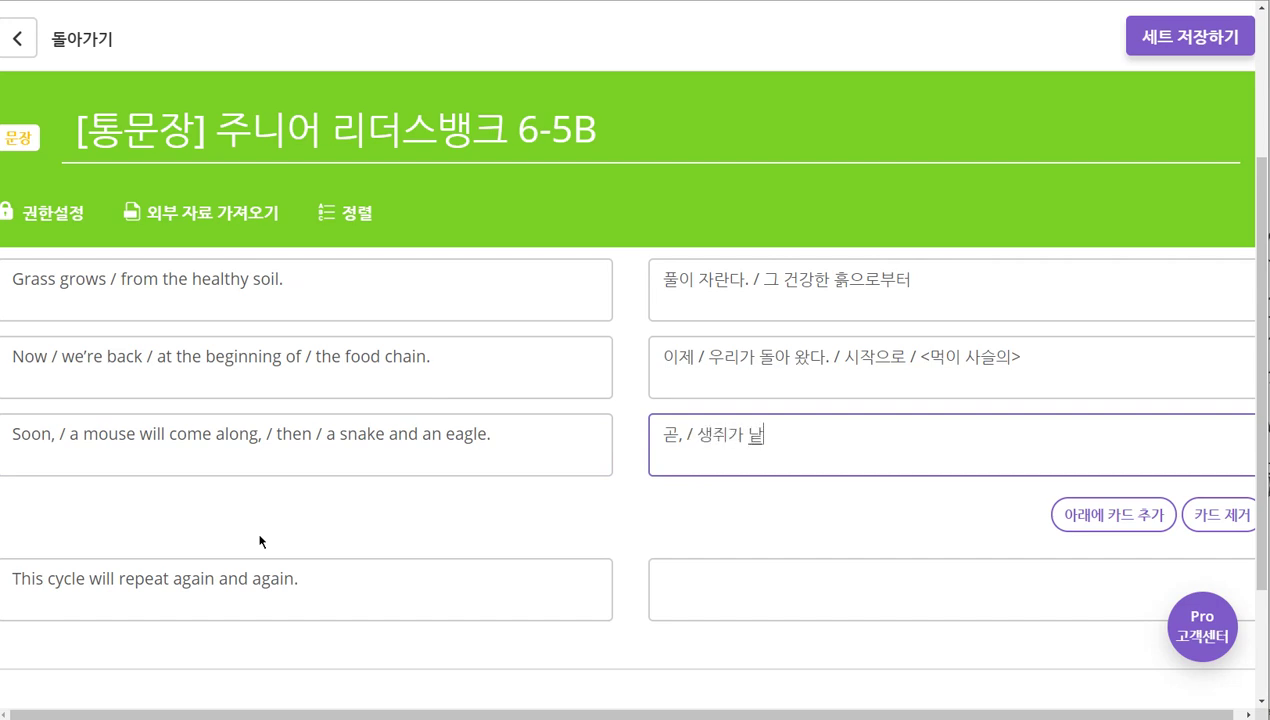
key(BackSpace)
text(날 것이고, )
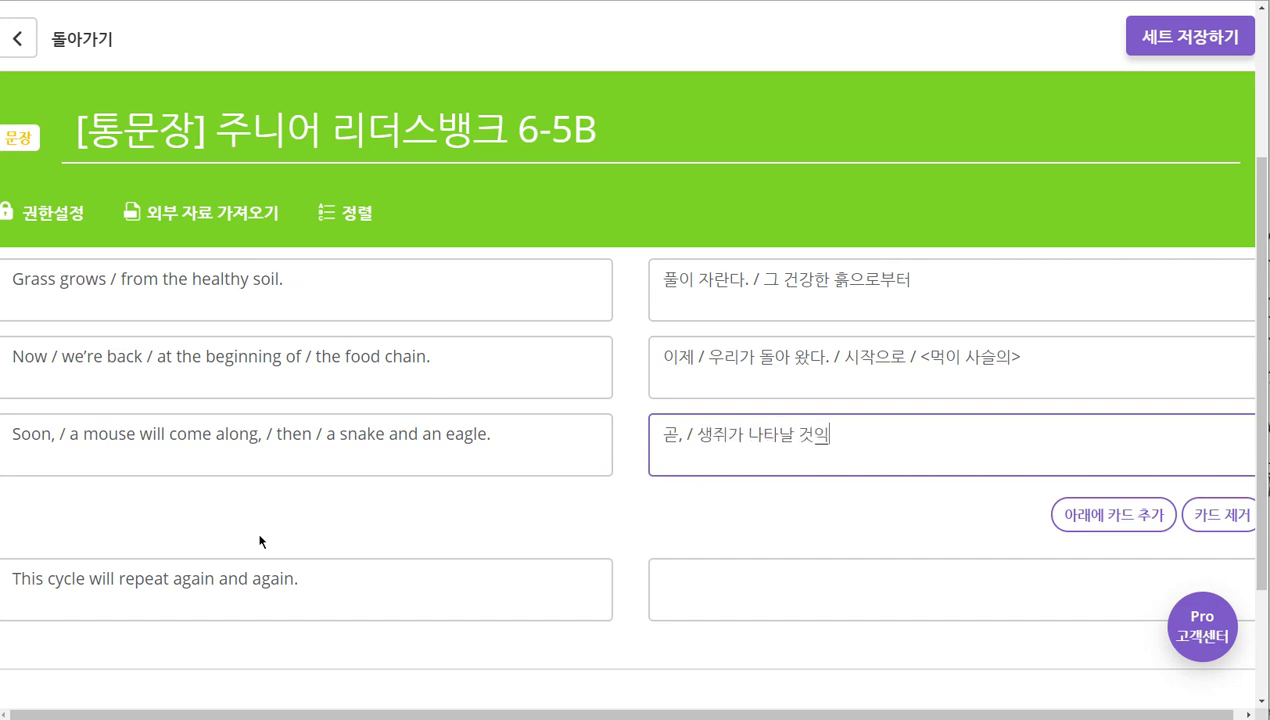
text(/)
text( 그러)
key(BackSpace)
key(BackSpace)
key(BackSpace)
text(그런 다음 /)
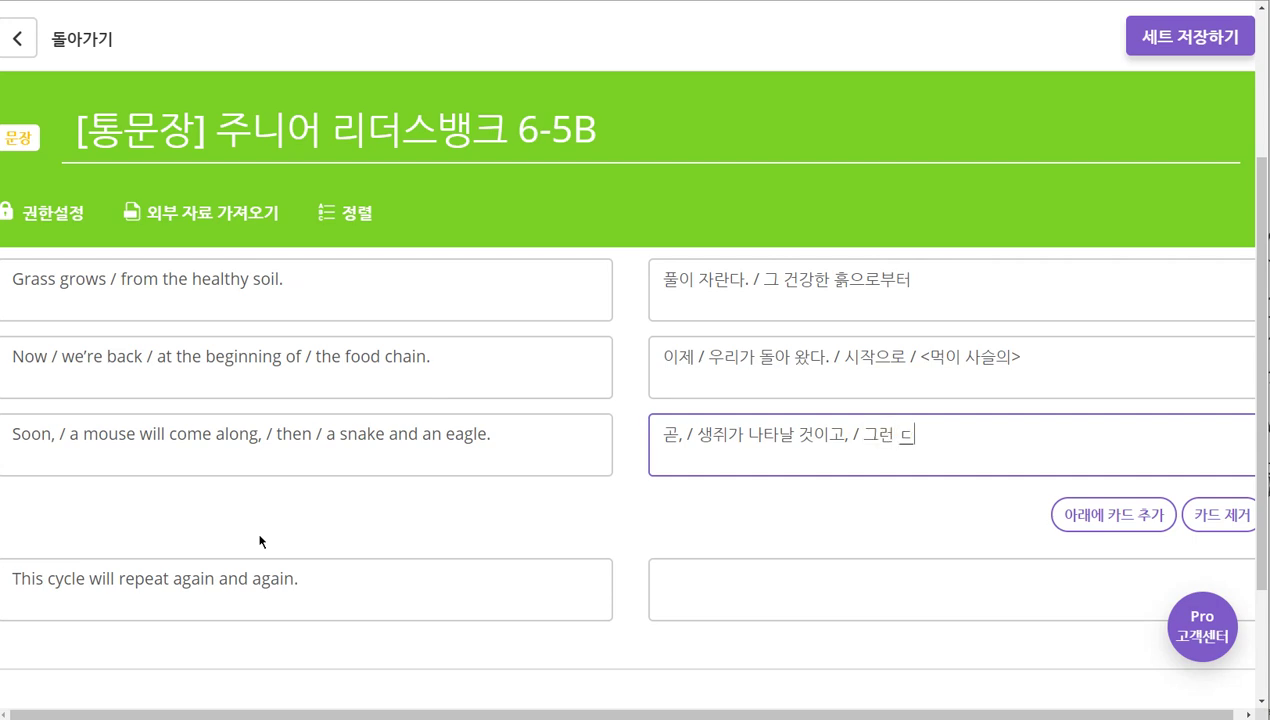
text( 뱀과 독수리가 (나타날 것이다.)
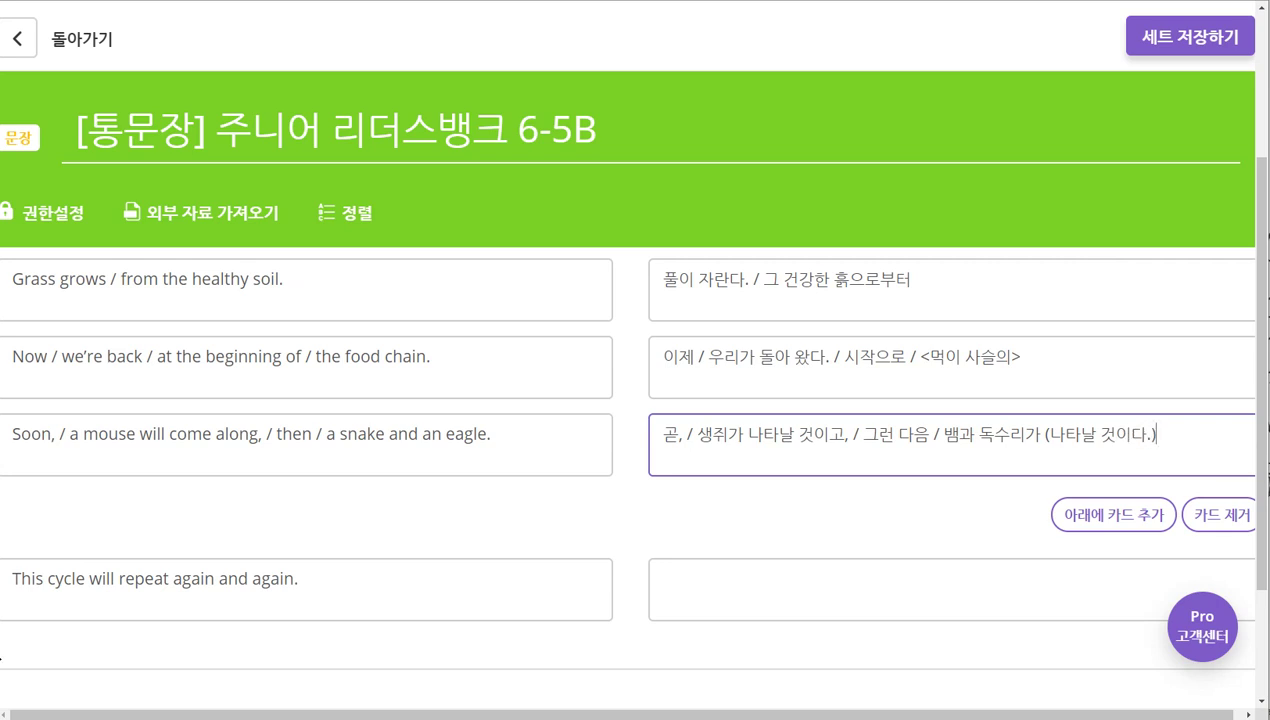
Divide the sixth sentence with a slash between "This cycle will repeat" and "again and again".
click(172, 581)
scroll(190, 595, down, 3)
text(/)
Enter the Korean meaning "이 순환이 반복될 것이다. / 다시 또 다시" for the sixth sentence.
key(Tab)
text(이)
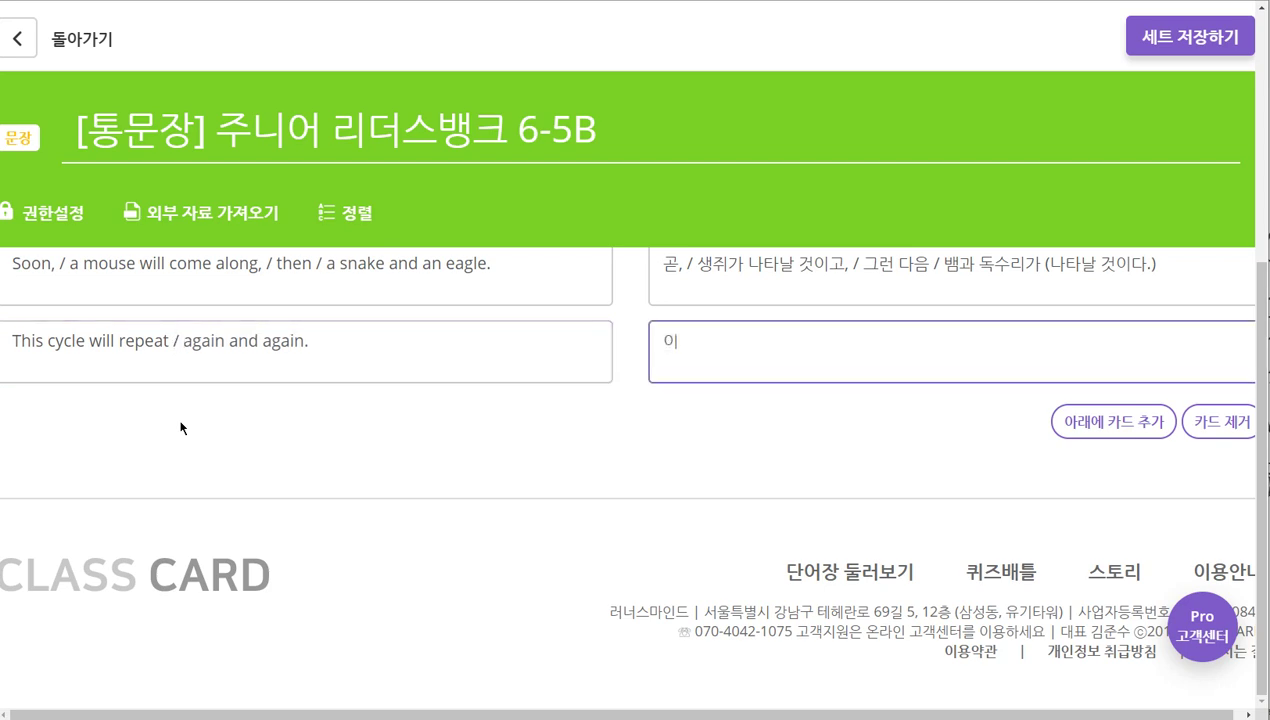
text( 순환으)
text( 반복될)
text( 것이다. /)
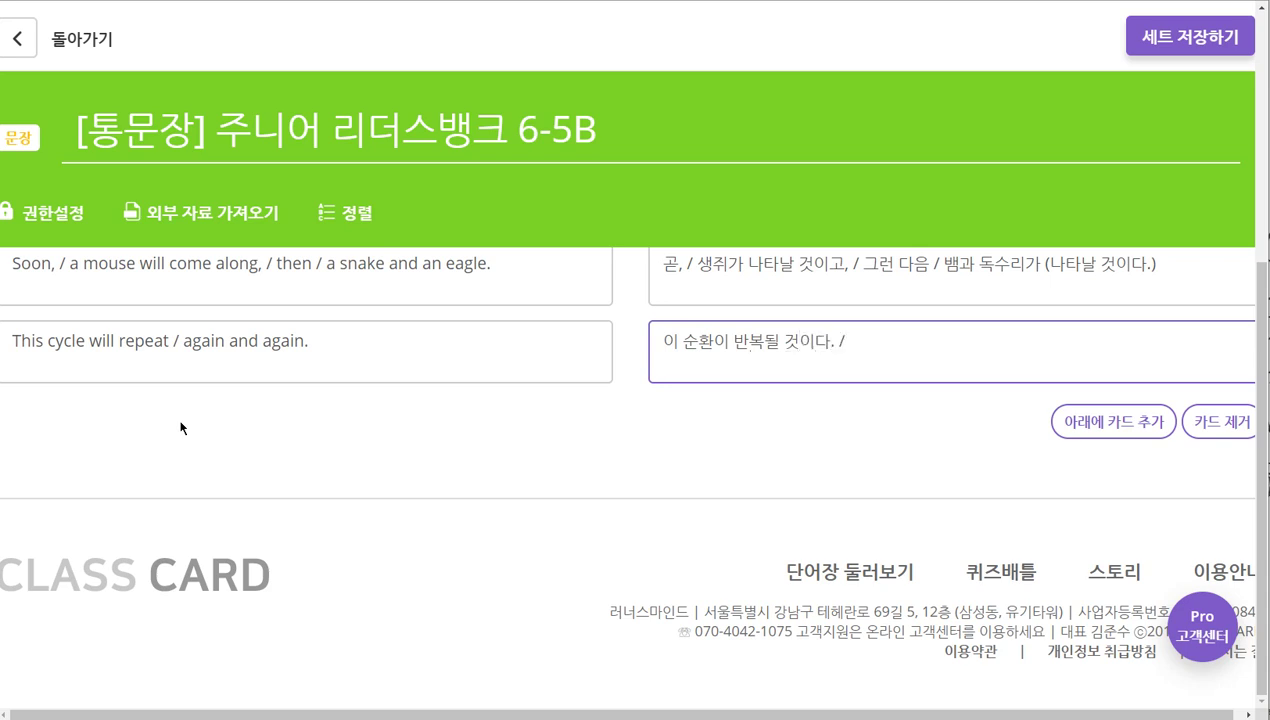
text( 다시 또 다시)
Save the completed set, add it to the 6학년 class and open the saved set.
click(1190, 37)
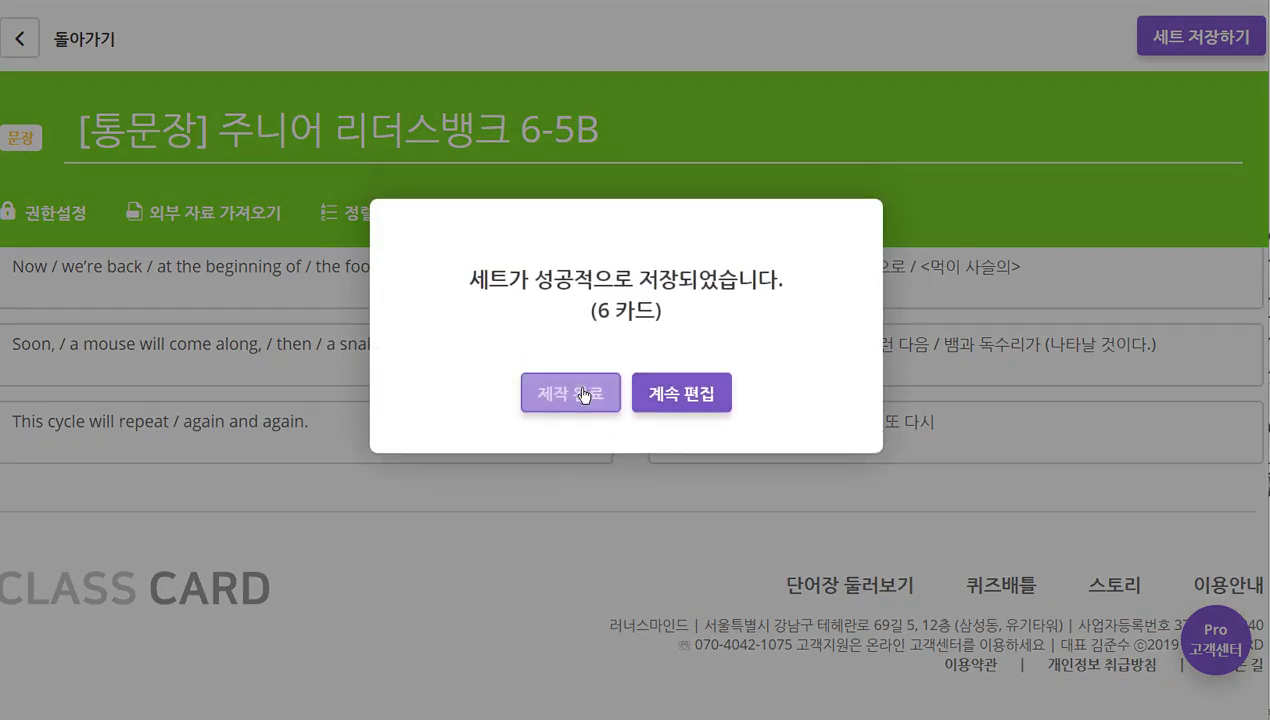
click(581, 394)
click(792, 434)
click(752, 694)
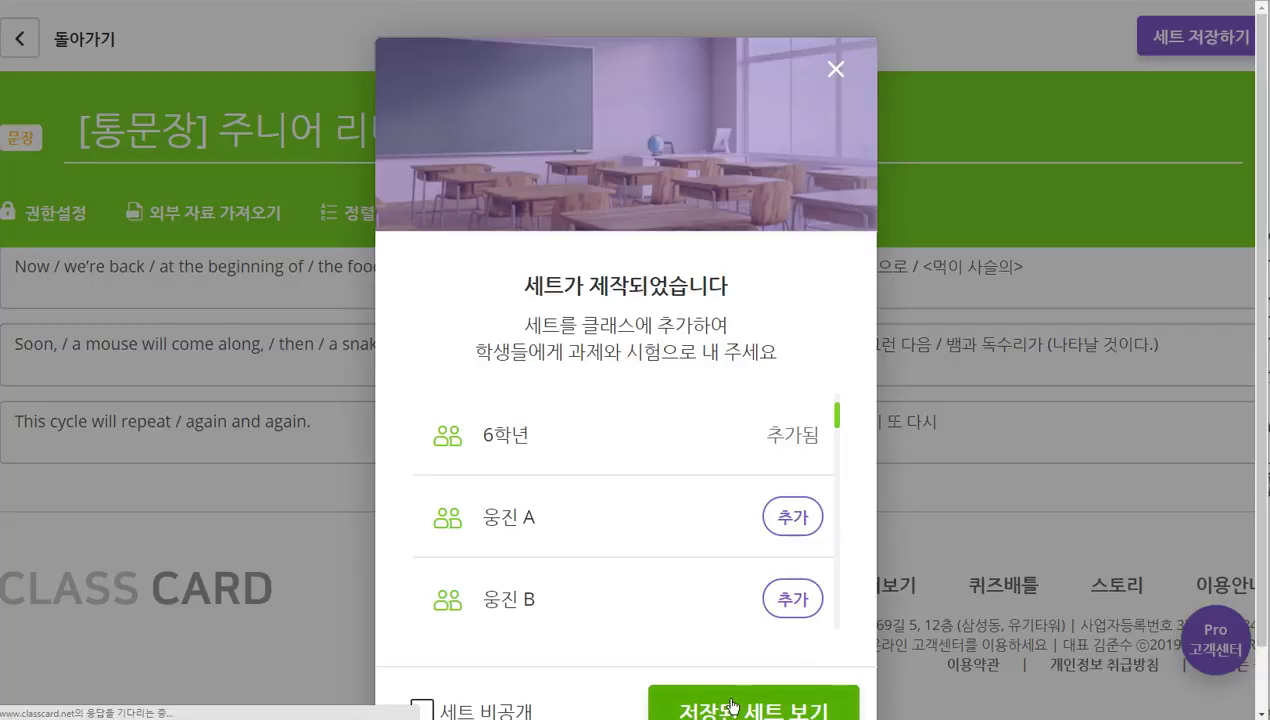
Open the set's sentence study activity at the 녹음 stage and enable 힌트보기 for the hidden text.
click(934, 188)
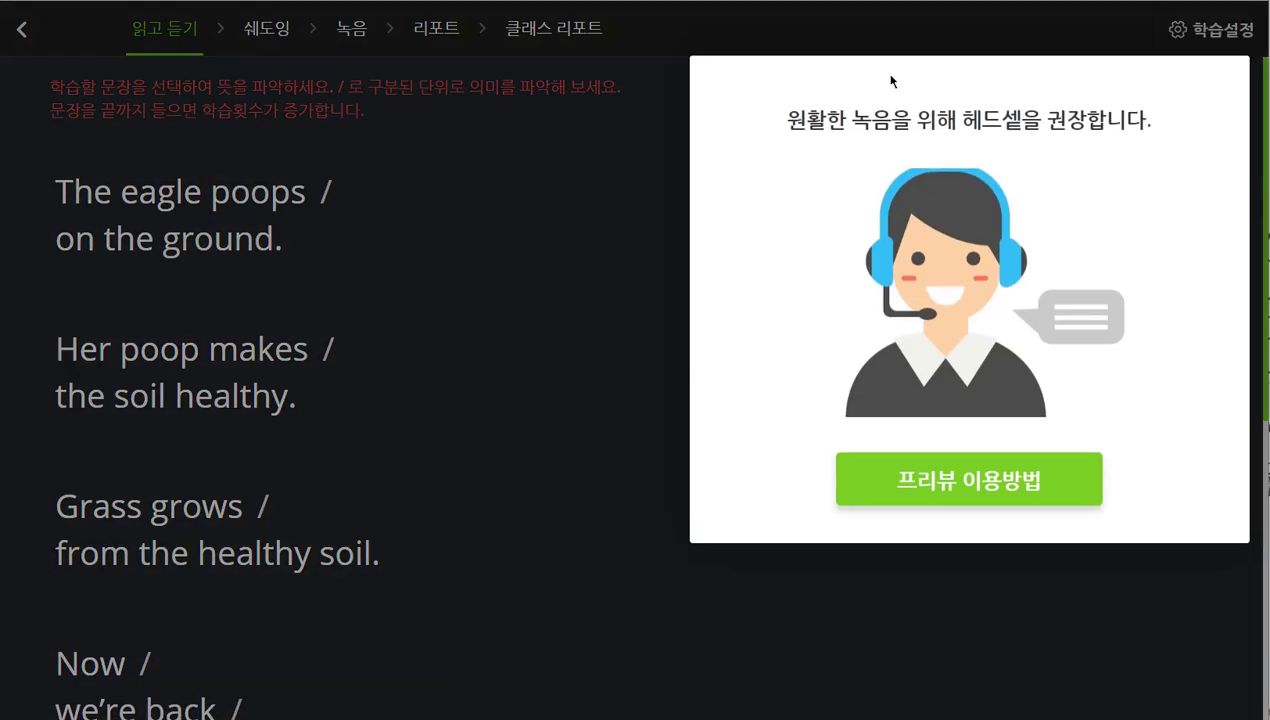
click(601, 196)
click(358, 29)
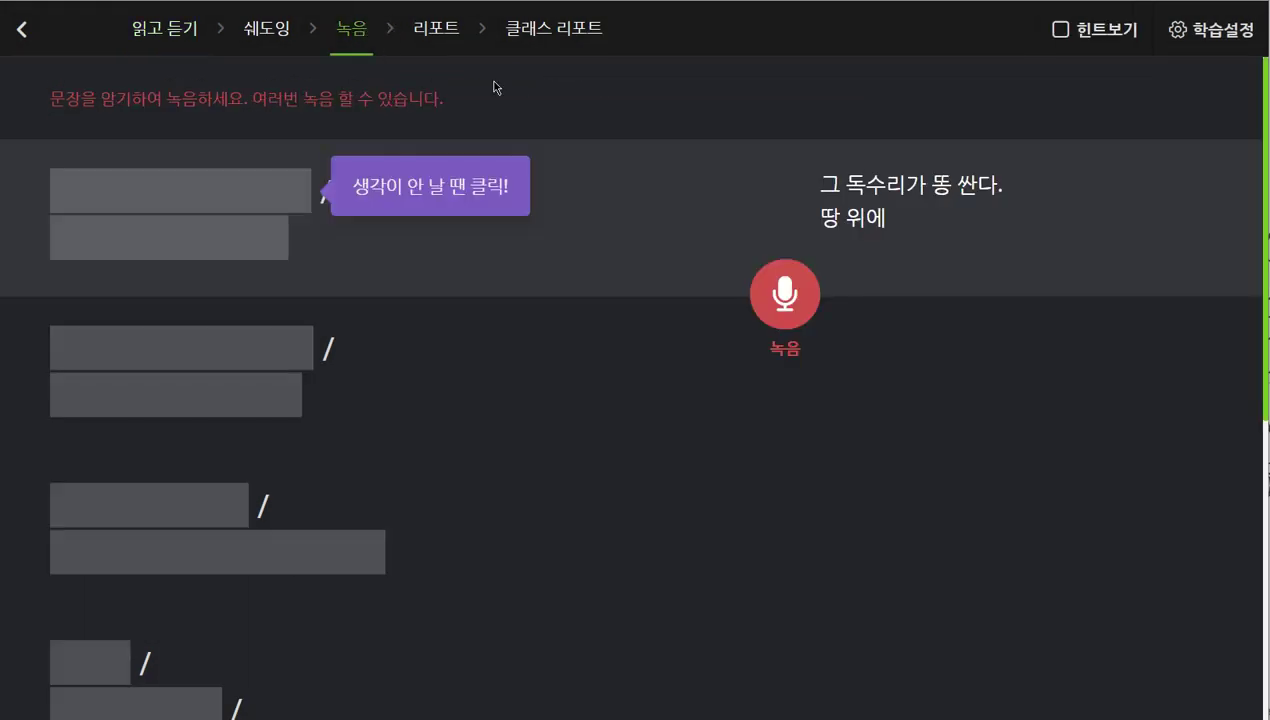
click(1060, 32)
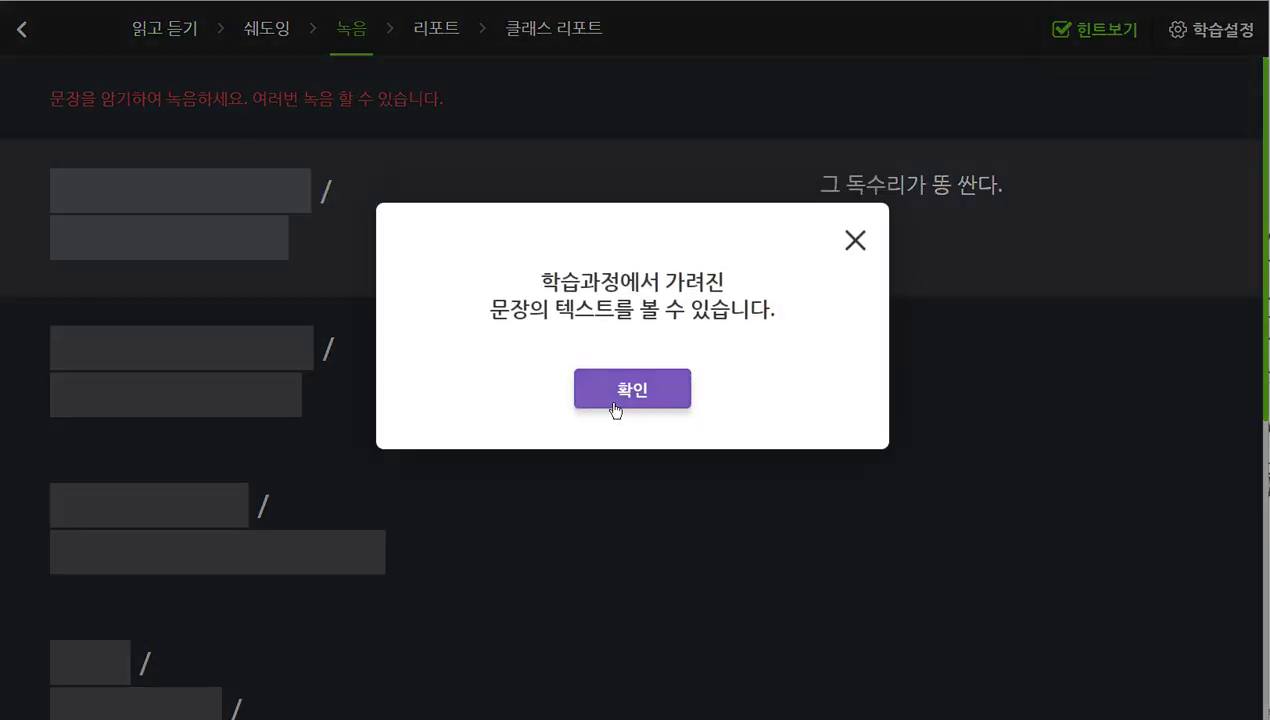
click(615, 395)
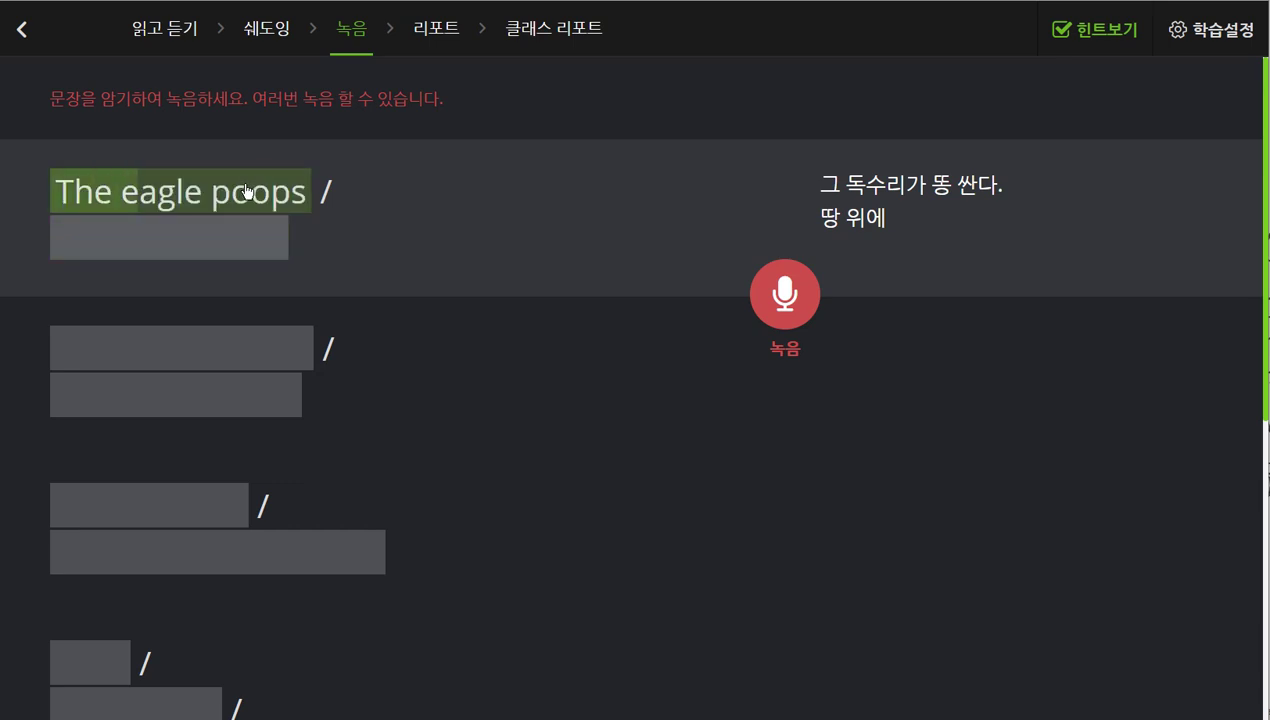
Select the second sentence in the recording stage and reveal its hidden English phrases as hints.
click(595, 371)
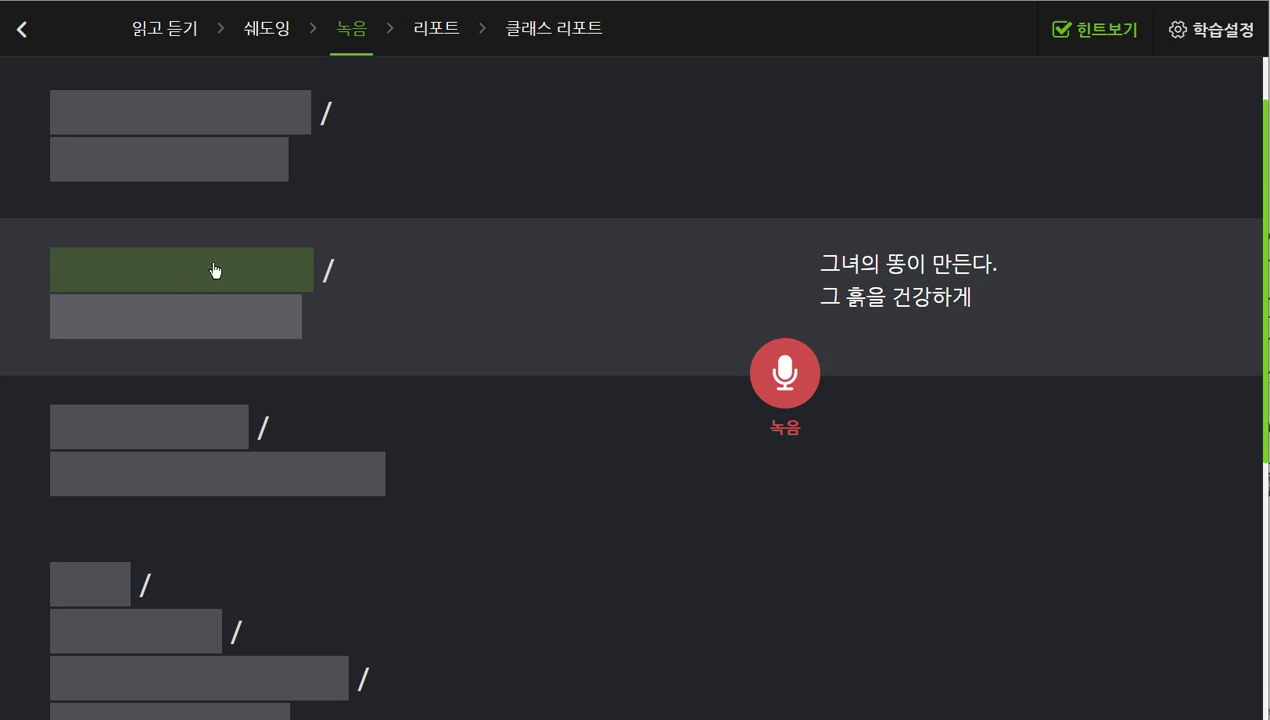
click(215, 270)
click(249, 271)
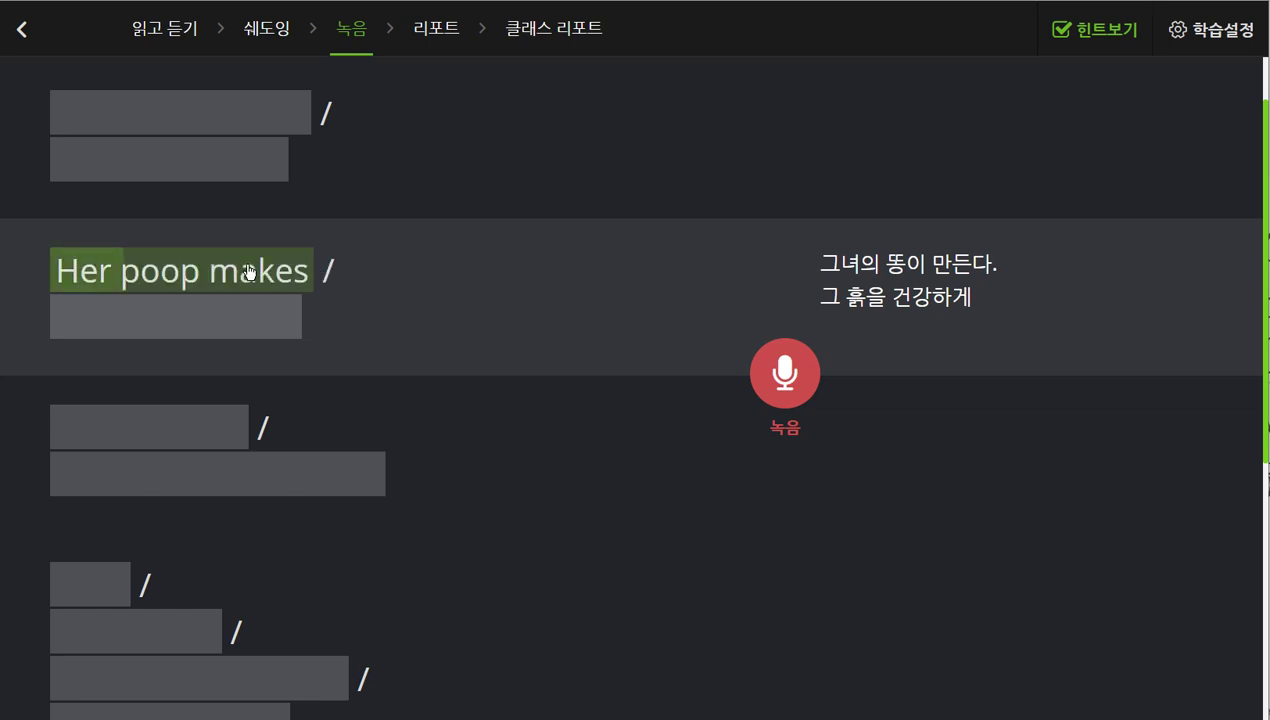
click(238, 330)
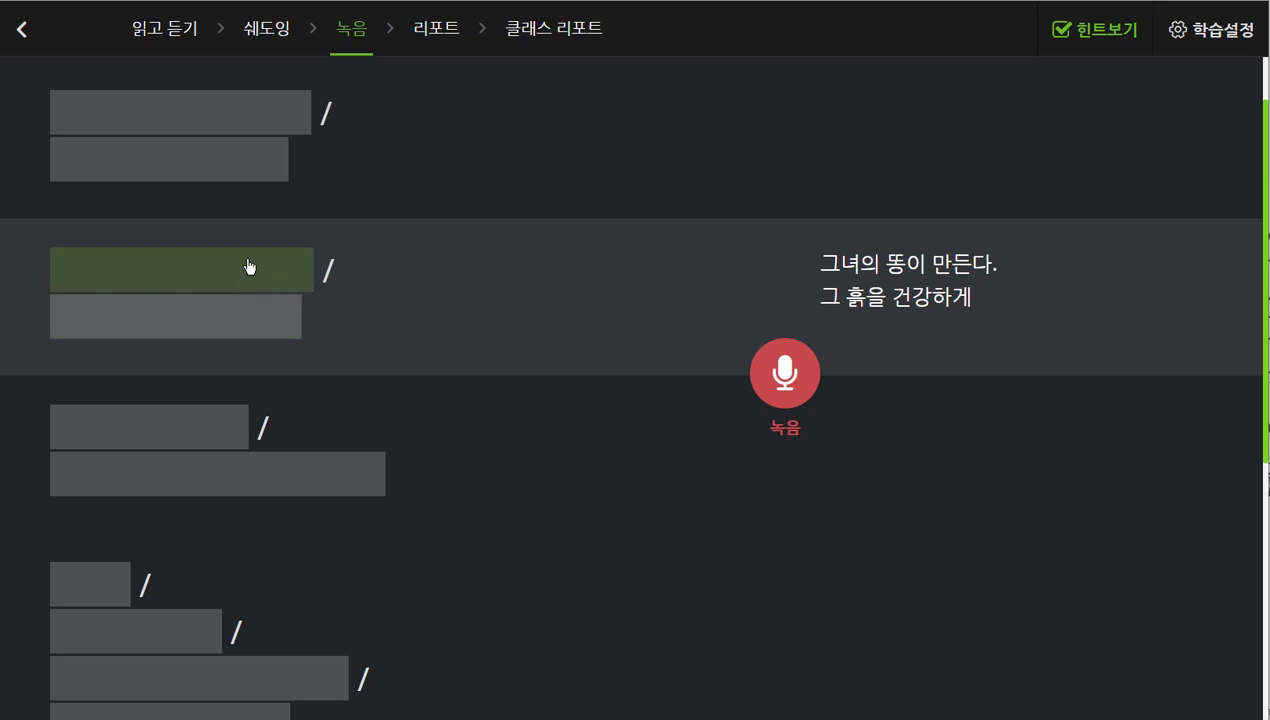